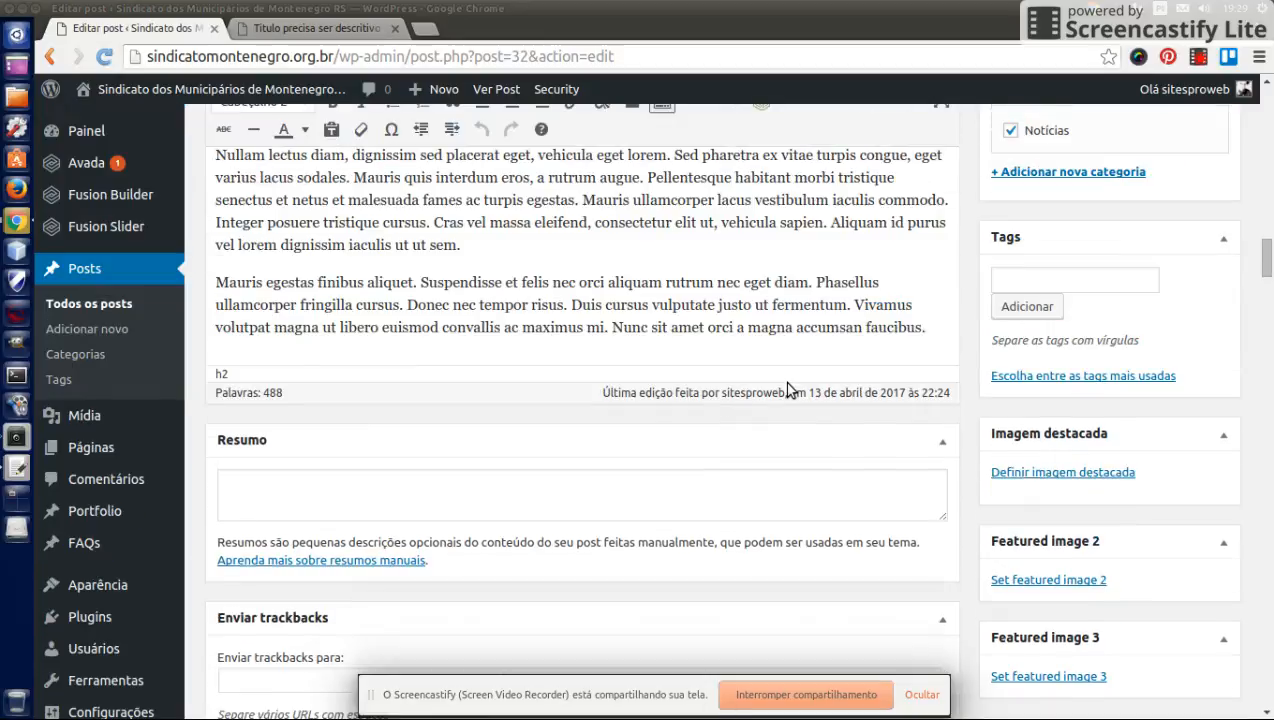
pyautogui.scroll(5, 787, 390)
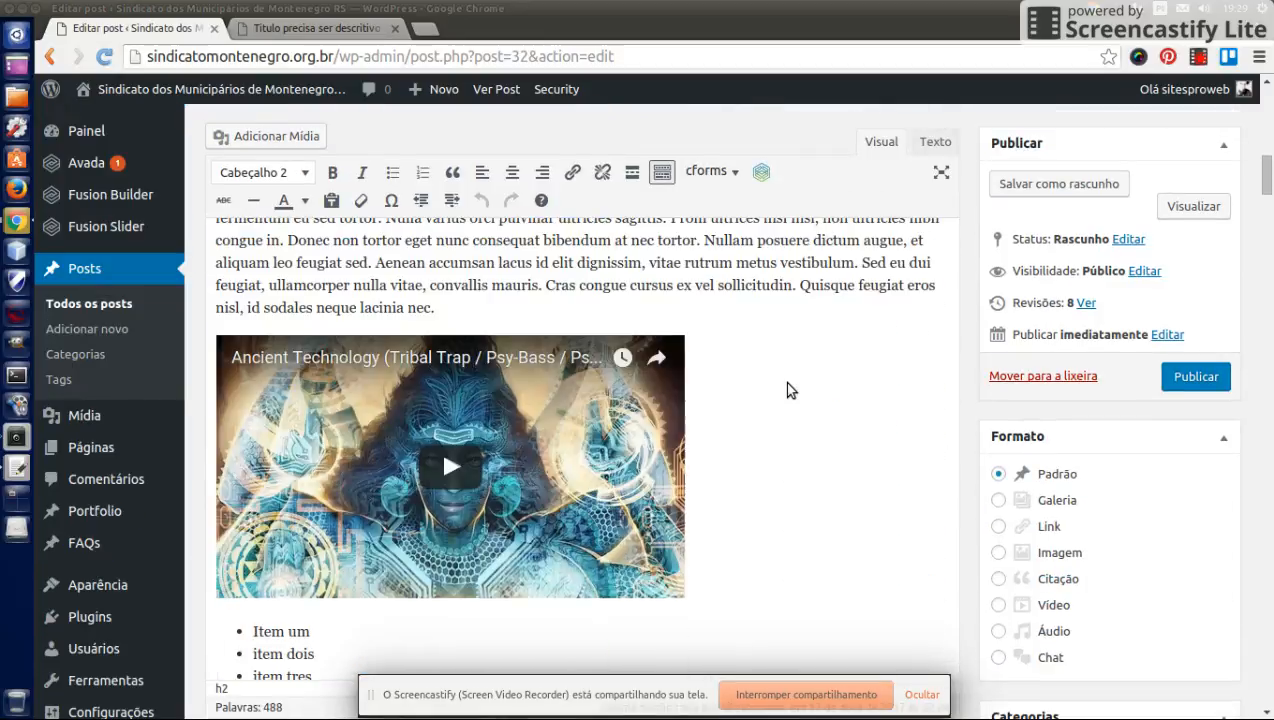
# - Write the post excerpt "Sempre um resumo proprio. Detalhado explicativo sobre o conteudo, convidativo."
pyautogui.scroll(-10, 787, 390)
pyautogui.scroll(-5, 787, 383)
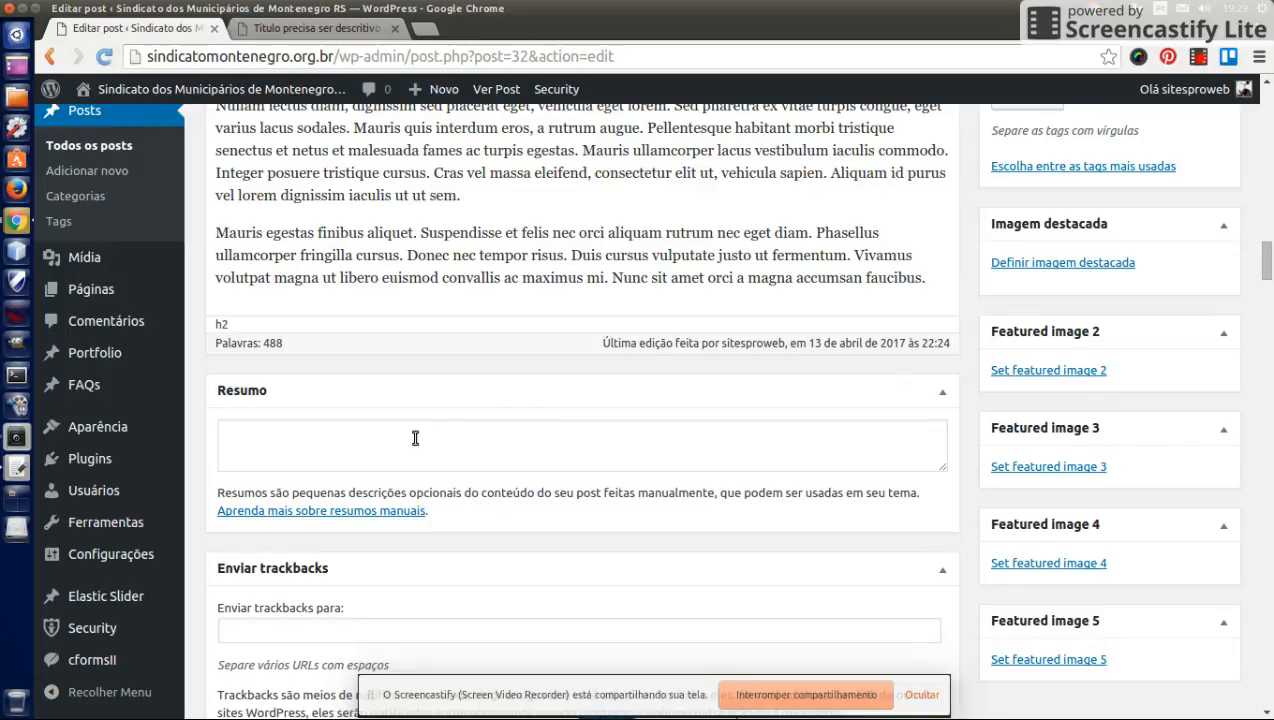
pyautogui.click(415, 437)
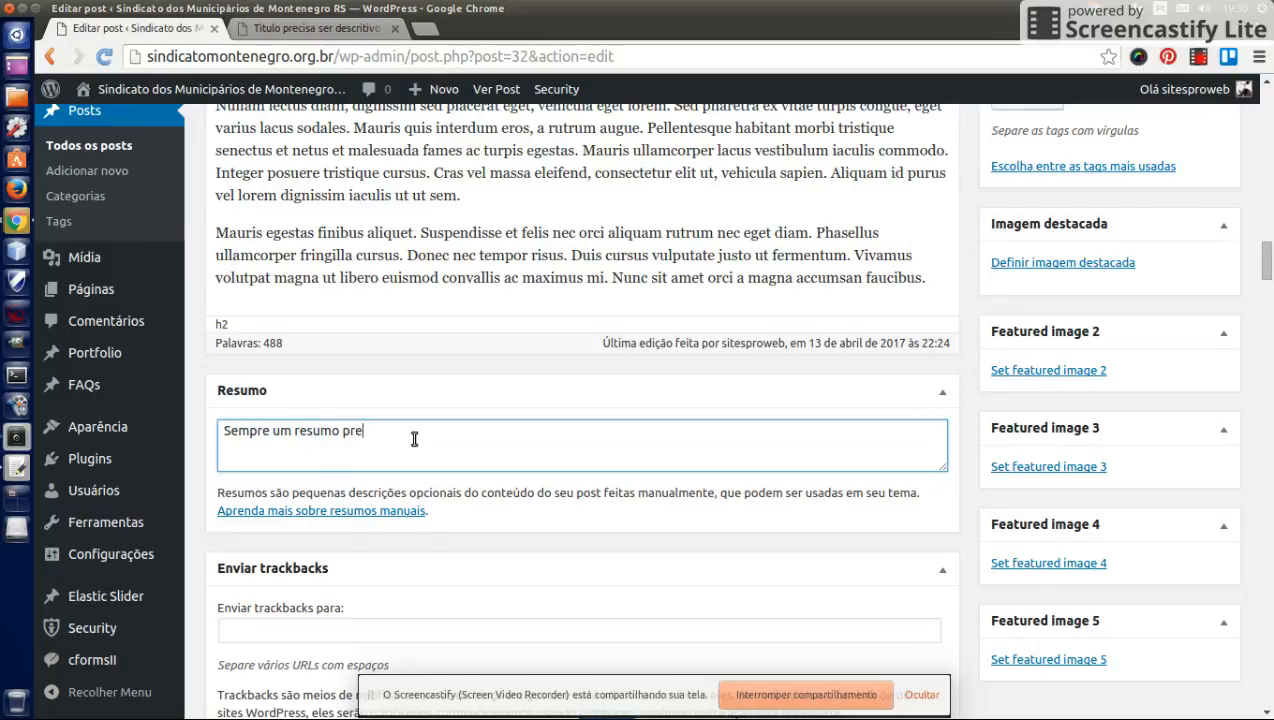
pyautogui.write('o. Detalhado explicati')
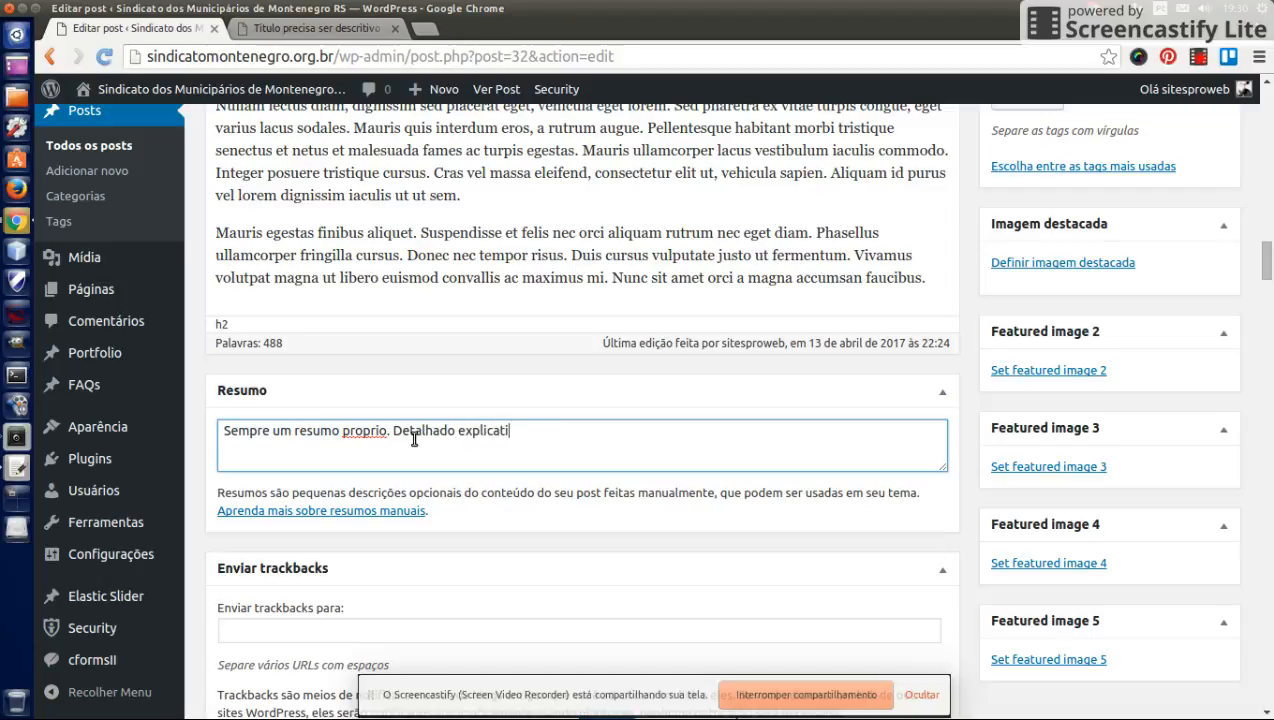
pyautogui.write('vo sobre o conteu')
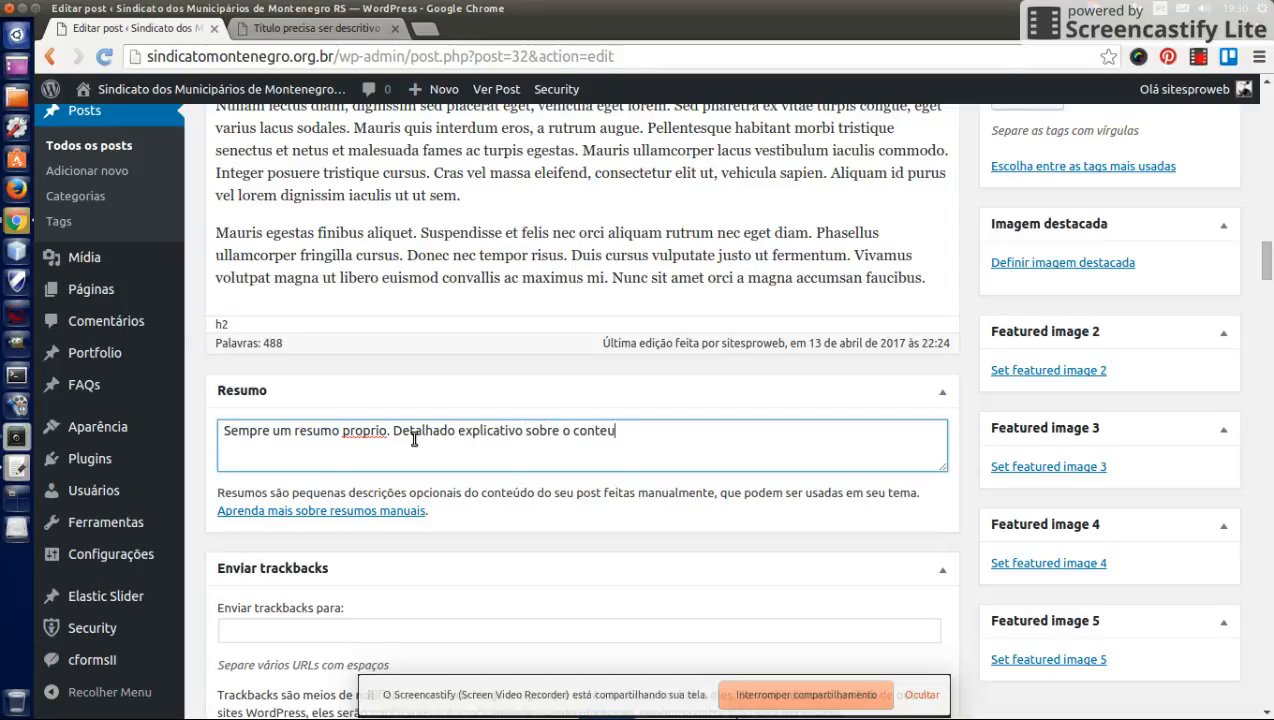
pyautogui.write('do. convidativo.')
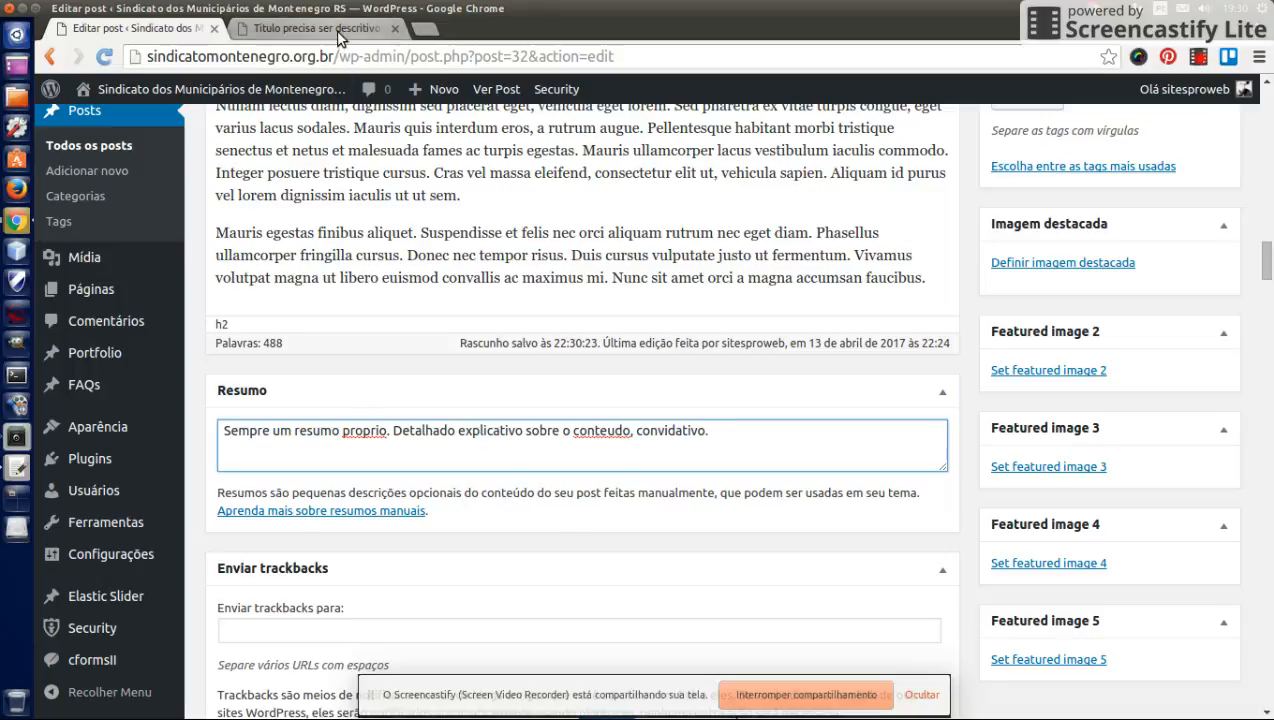
# - Open the site's Notícias page in the other tab and examine how the post excerpts appear in the listing
pyautogui.click(310, 28)
pyautogui.click(977, 136)
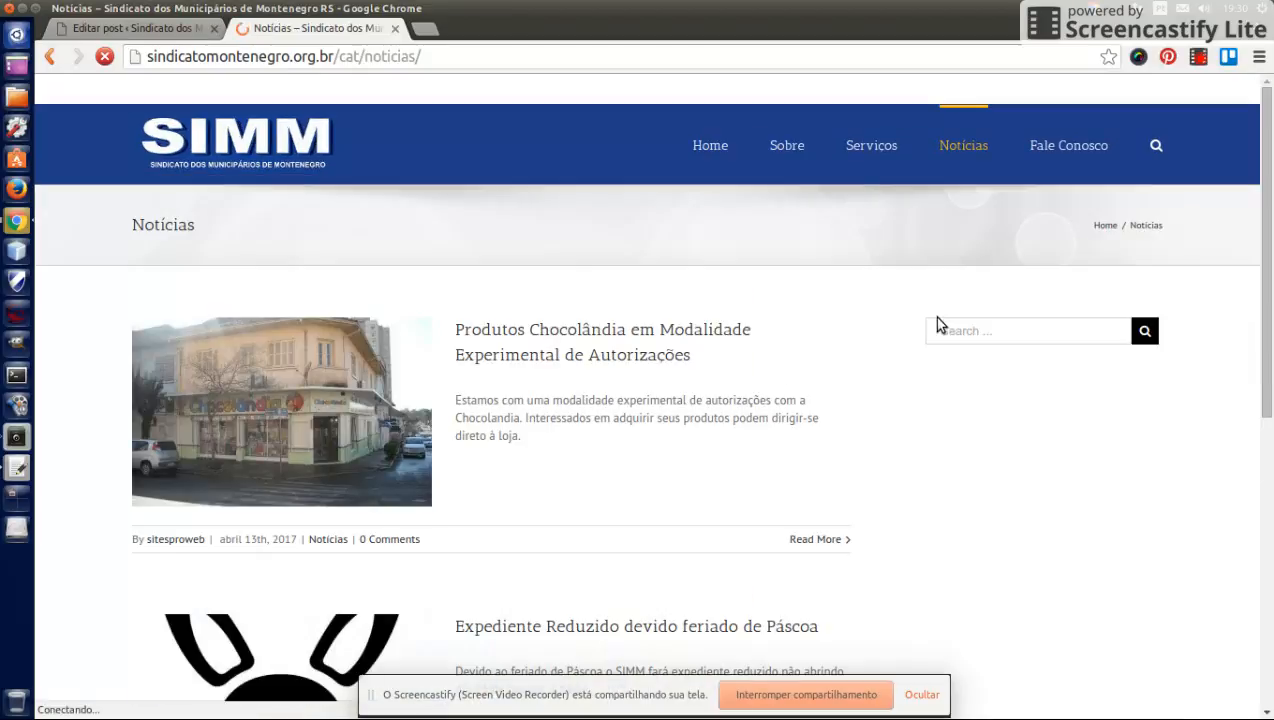
pyautogui.scroll(-3, 606, 347)
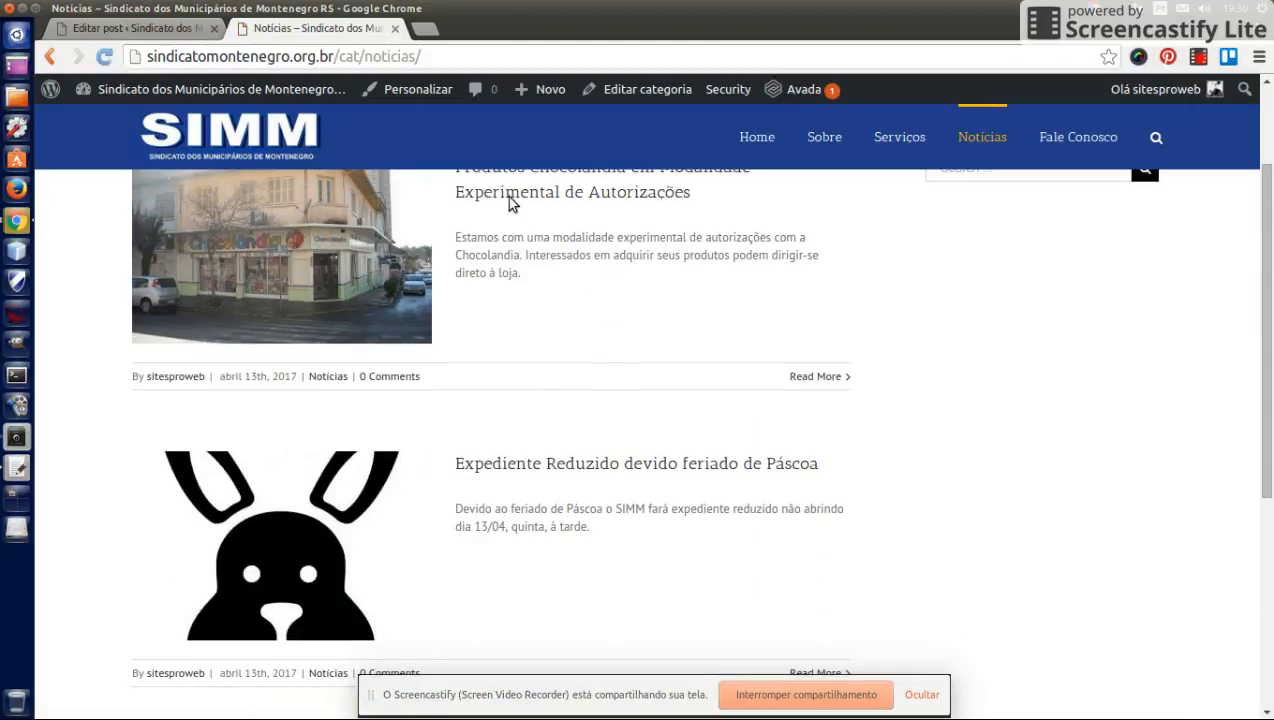
pyautogui.scroll(2, 565, 276)
pyautogui.scroll(-3, 500, 290)
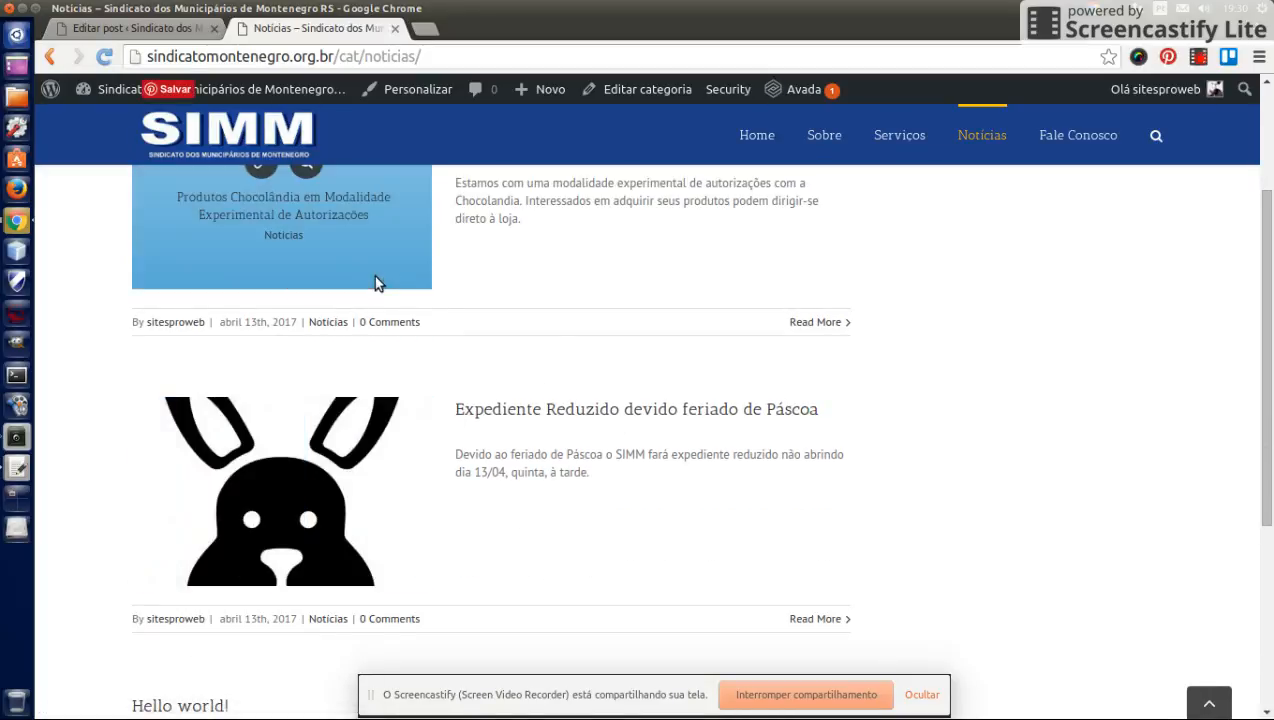
pyautogui.scroll(2, 450, 300)
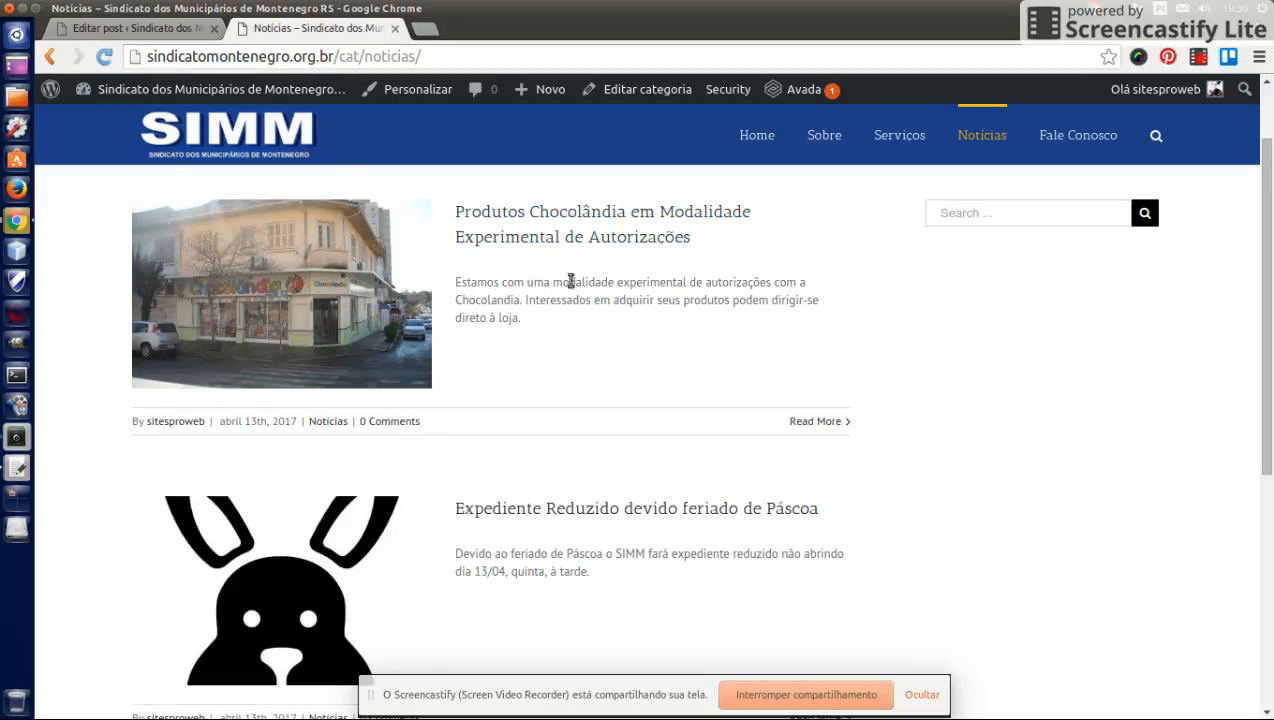
pyautogui.tripleClick(490, 302)
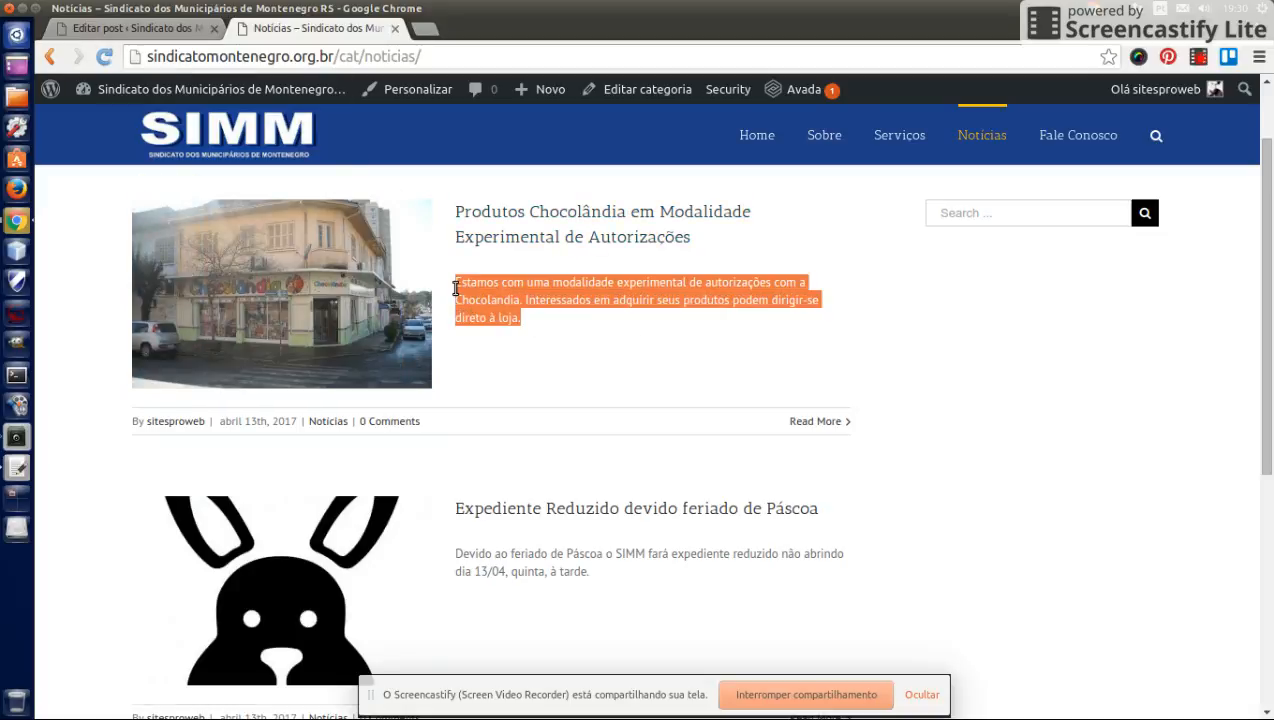
pyautogui.click(145, 29)
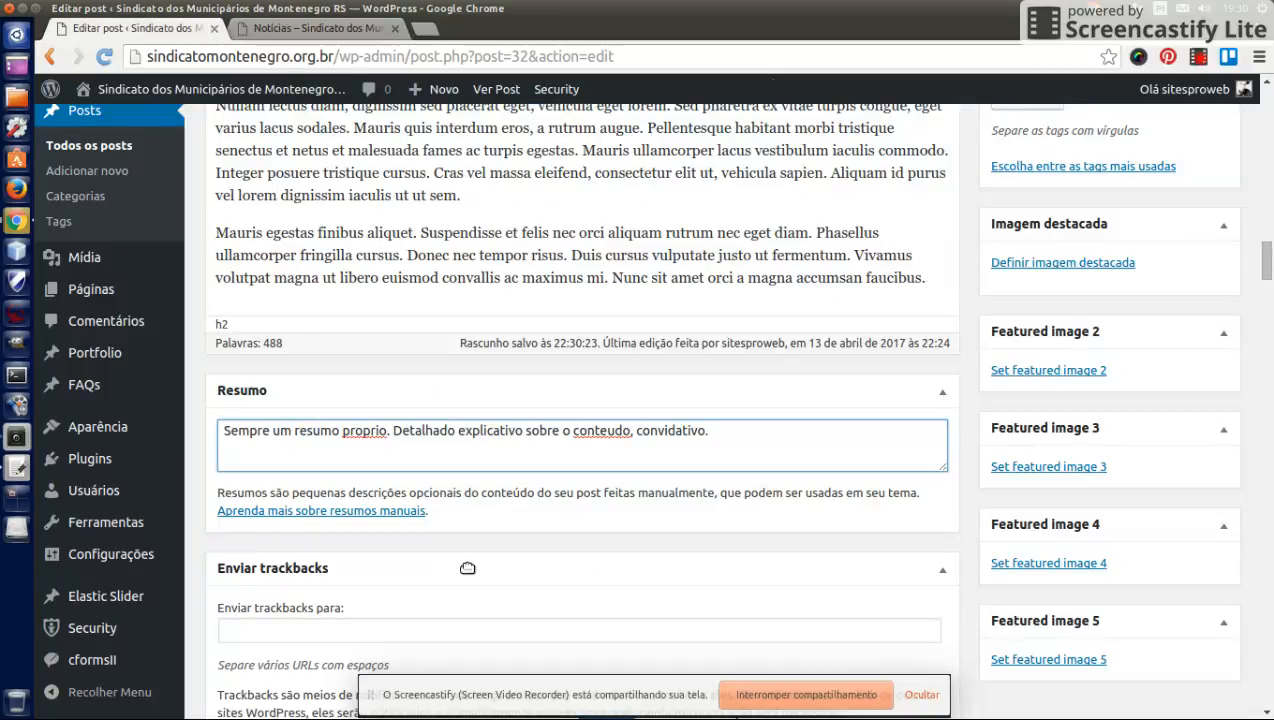
# - Collapse the Enviar trackbacks and Campos personalizados boxes in the post editor
pyautogui.scroll(-2, 717, 563)
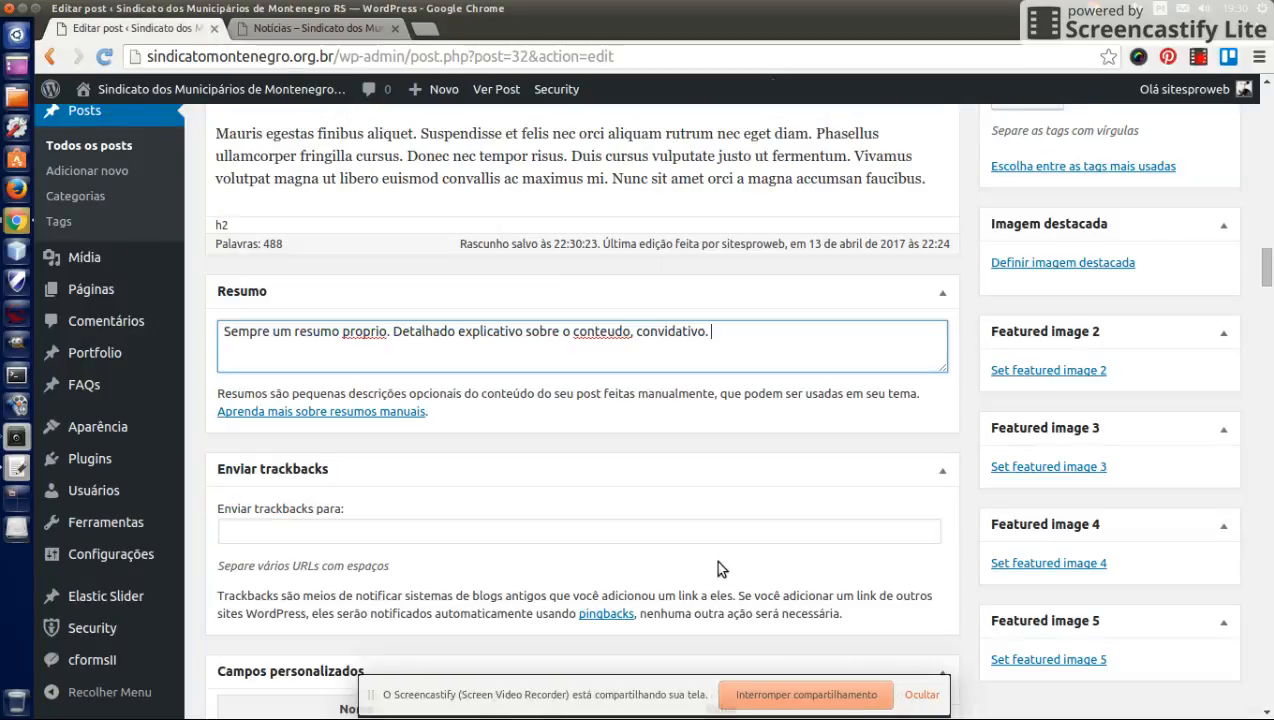
pyautogui.scroll(-3, 715, 559)
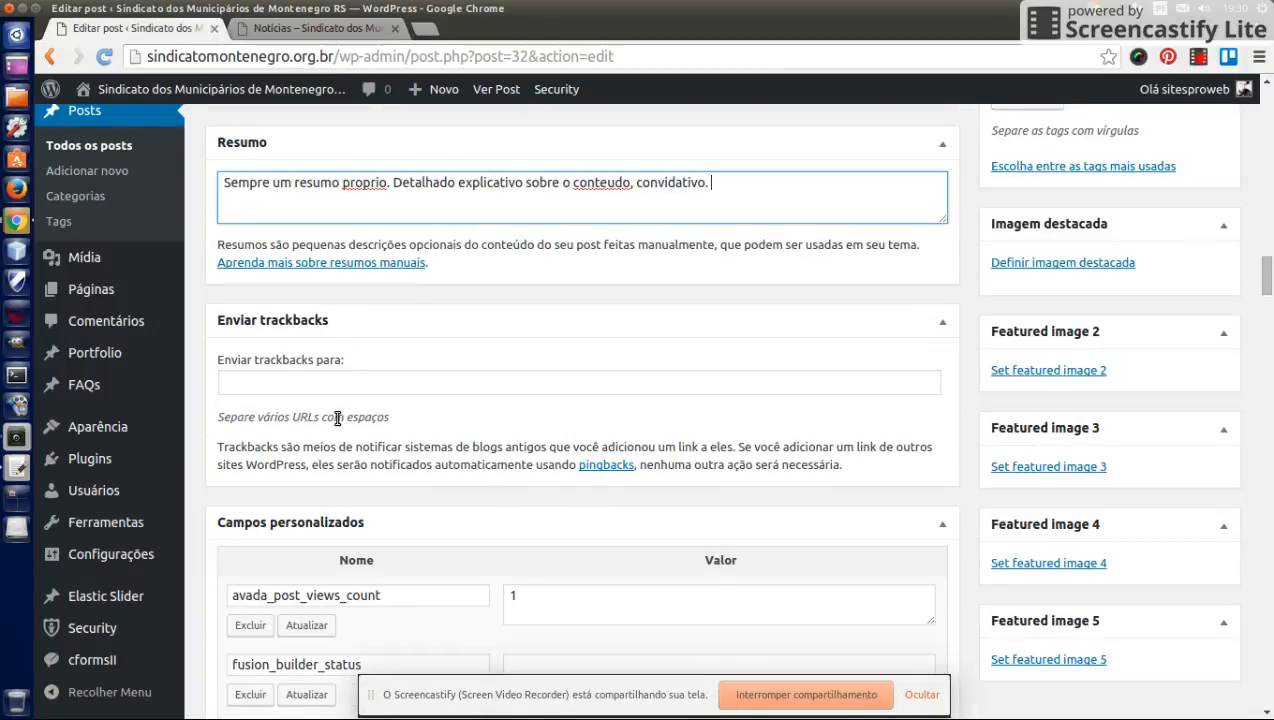
pyautogui.click(942, 329)
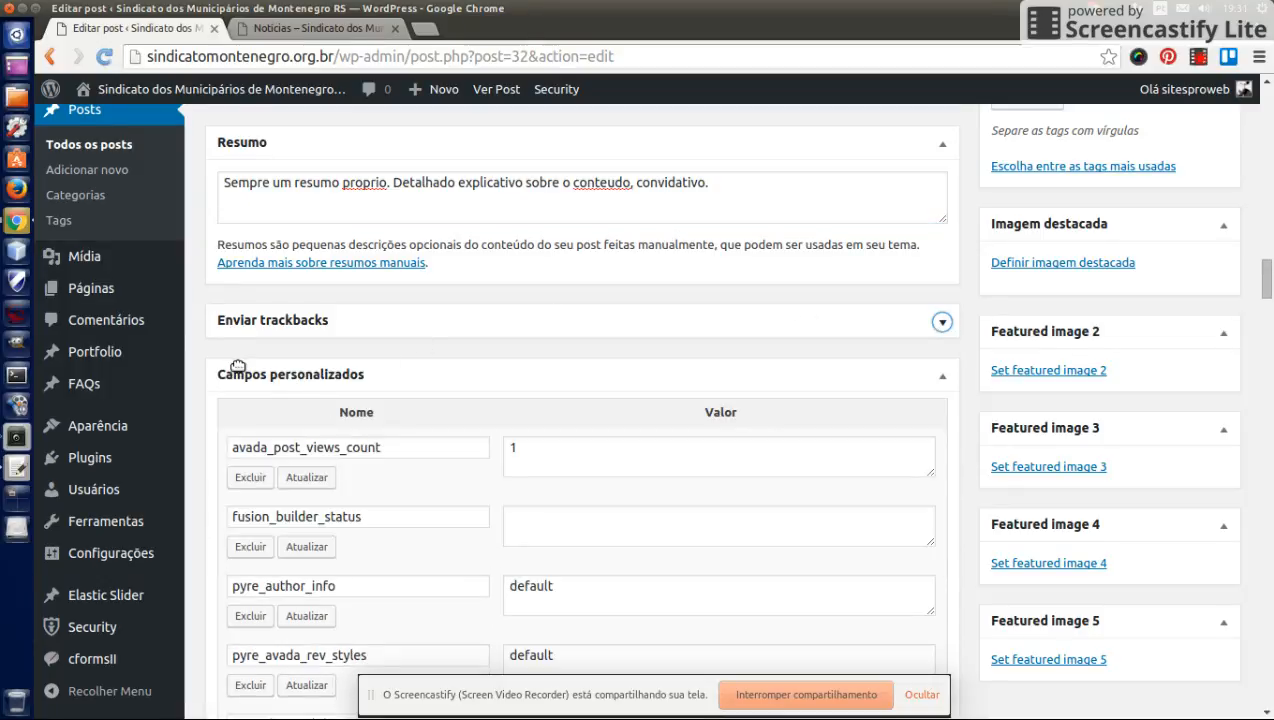
pyautogui.click(947, 381)
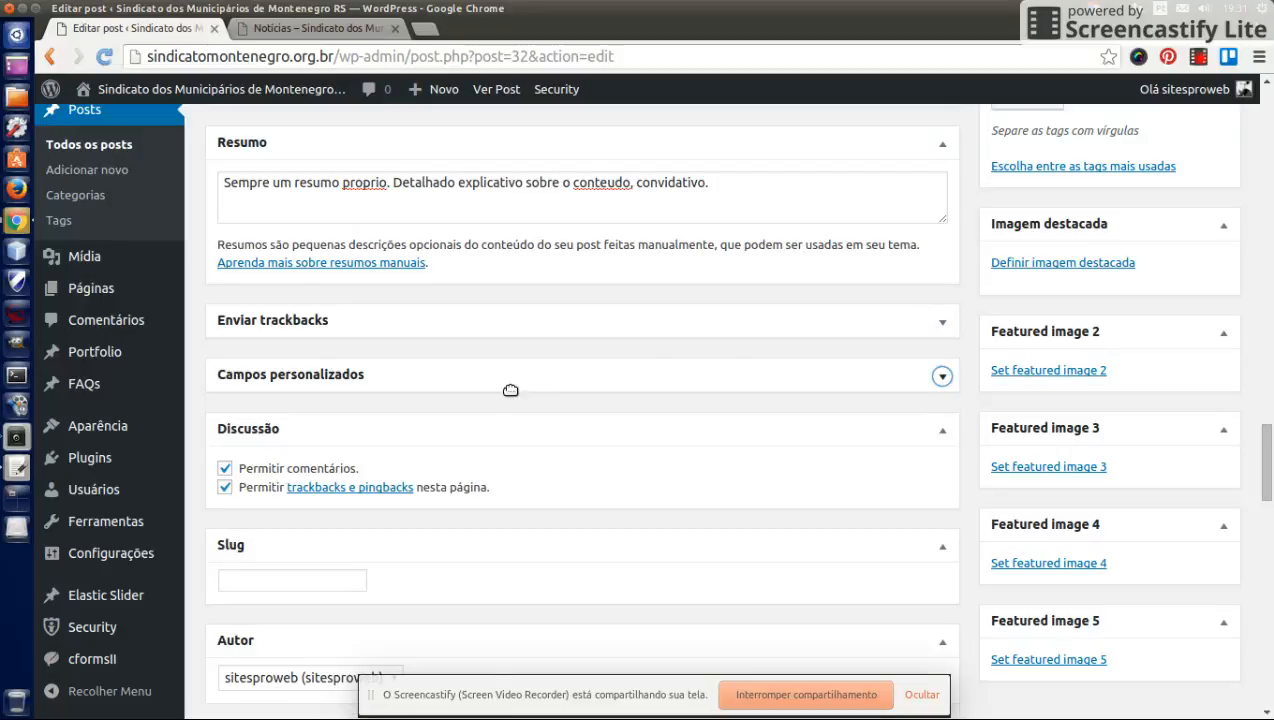
# - Turn off Permitir comentários for the post and collapse the Slug box
pyautogui.scroll(-1, 505, 390)
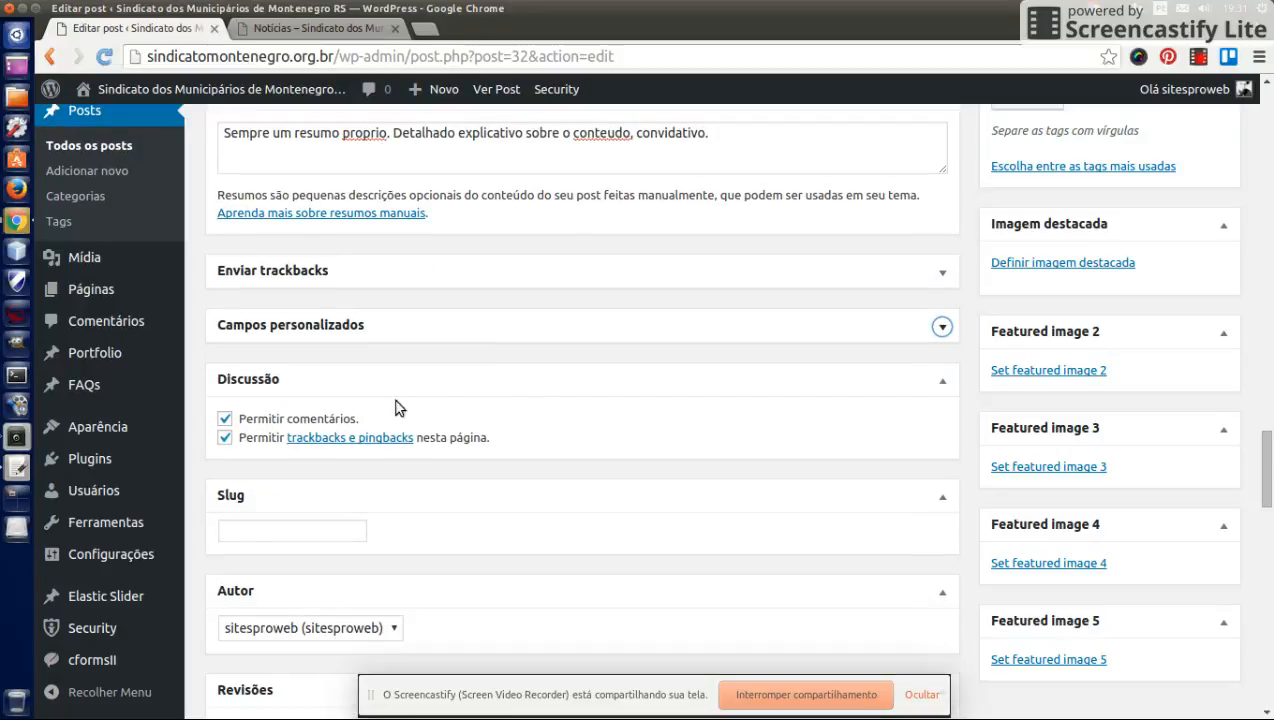
pyautogui.click(259, 425)
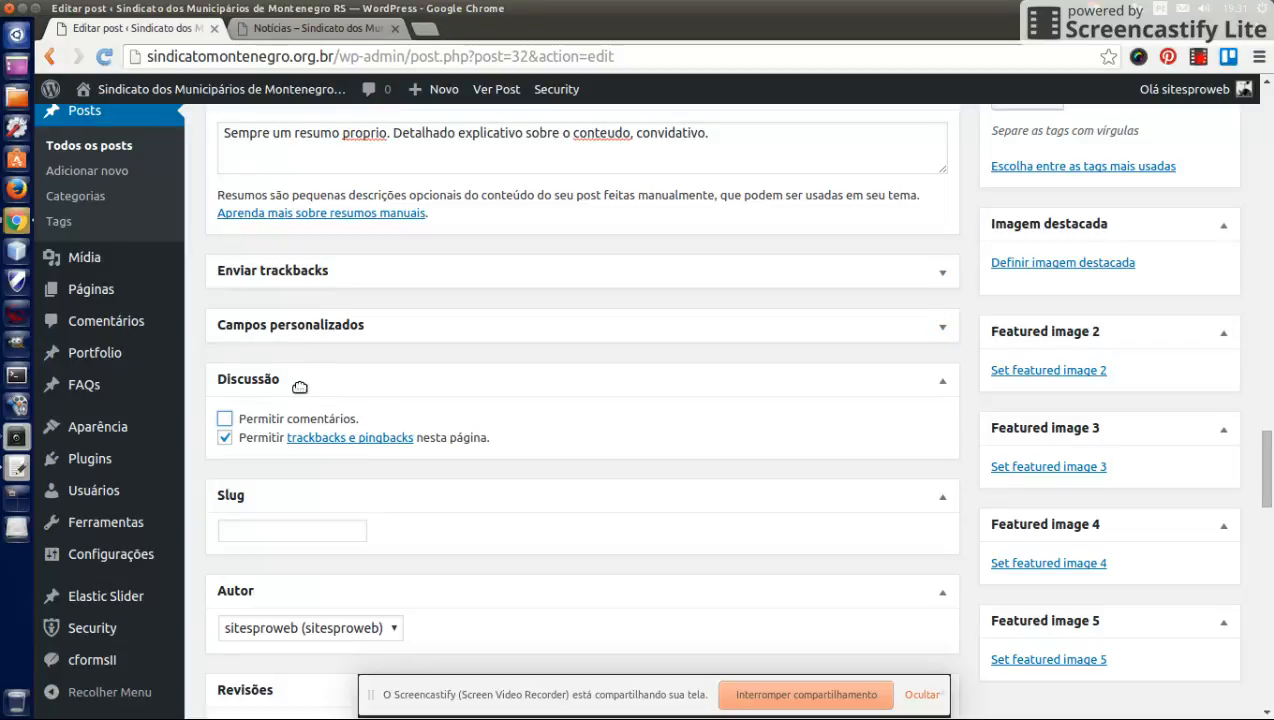
pyautogui.scroll(-2, 606, 398)
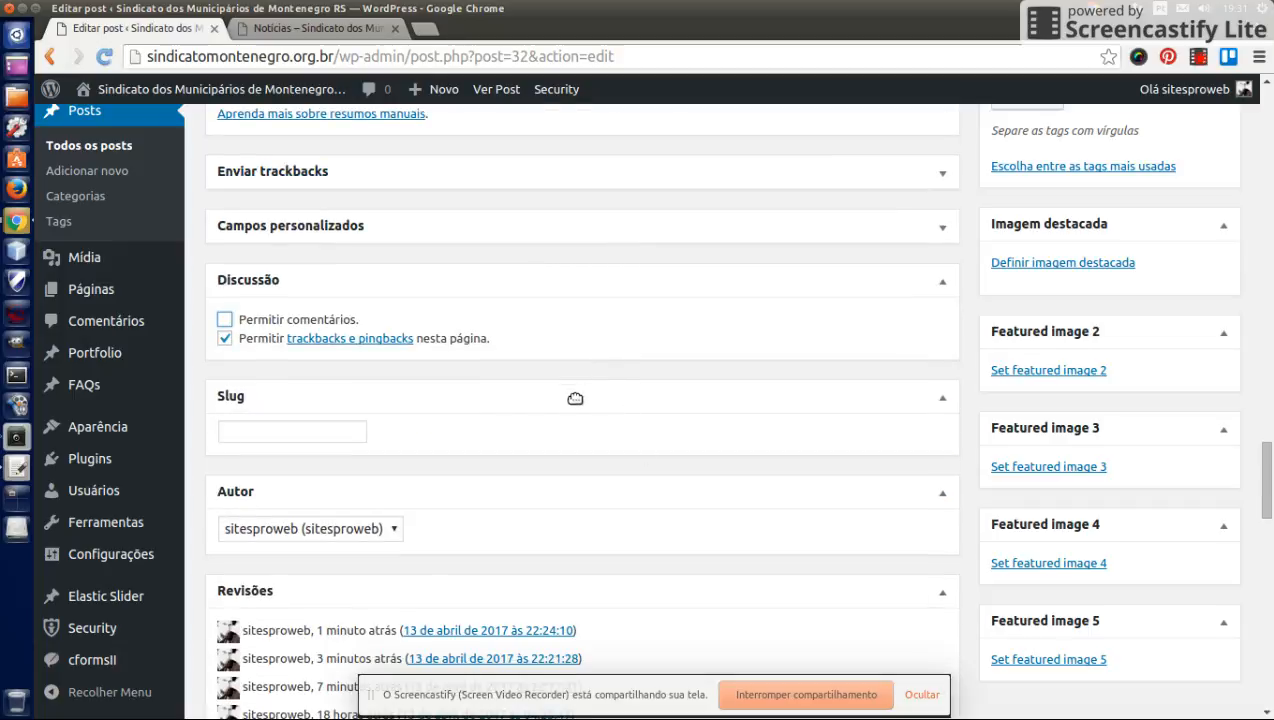
pyautogui.click(941, 397)
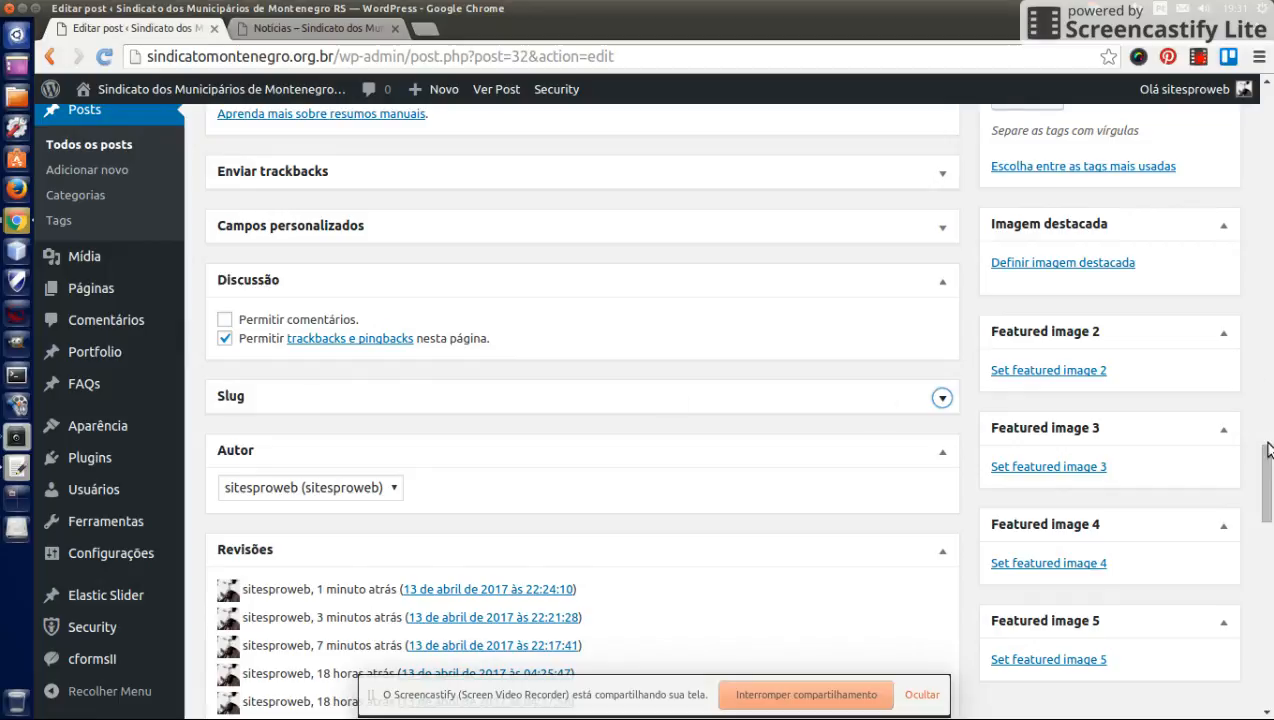
# - Review the page and inspect the author choices available for the post
pyautogui.moveTo(1268, 450); pyautogui.dragTo(1243, 205)
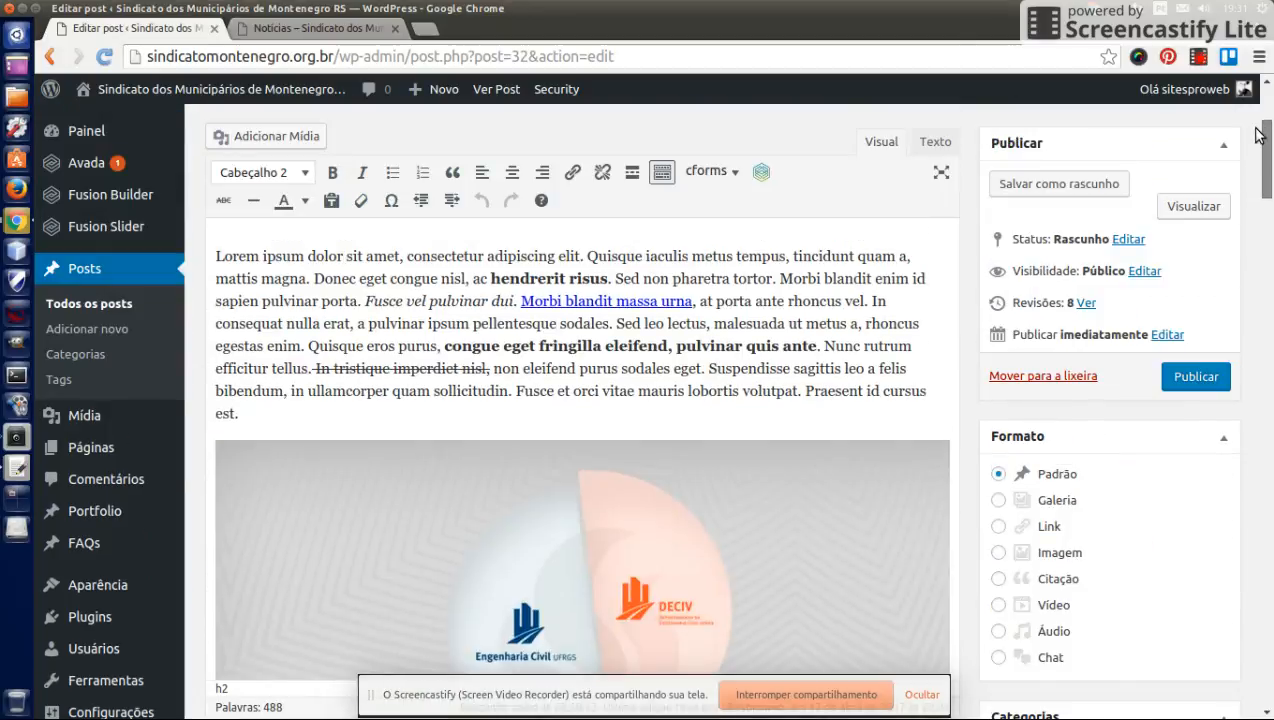
pyautogui.scroll(3, 1262, 132)
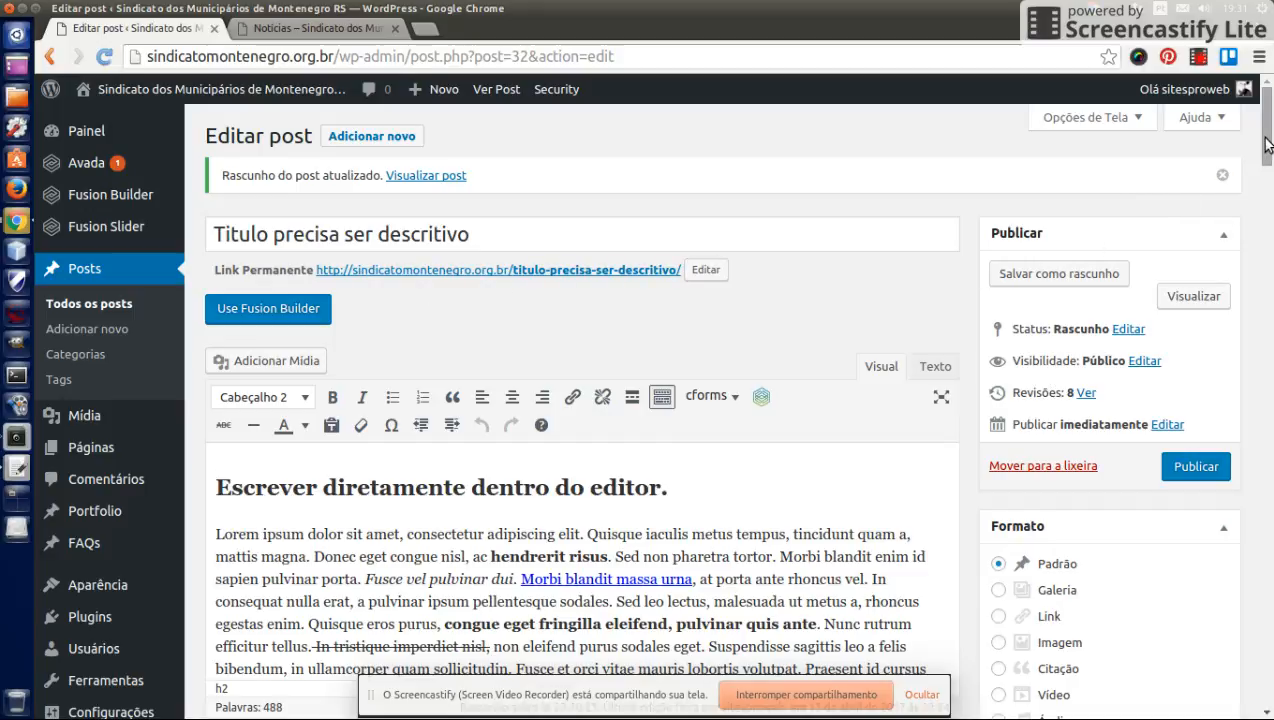
pyautogui.moveTo(1266, 145); pyautogui.dragTo(1270, 475)
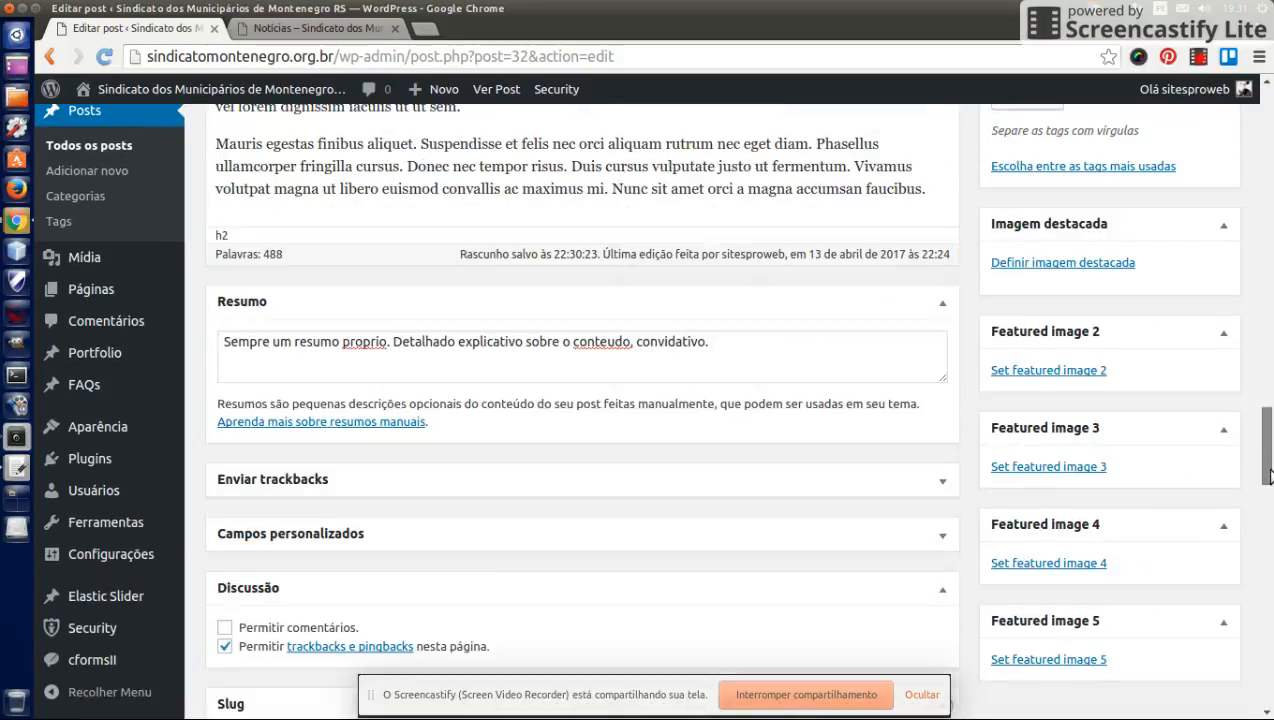
pyautogui.scroll(-5, 1040, 370)
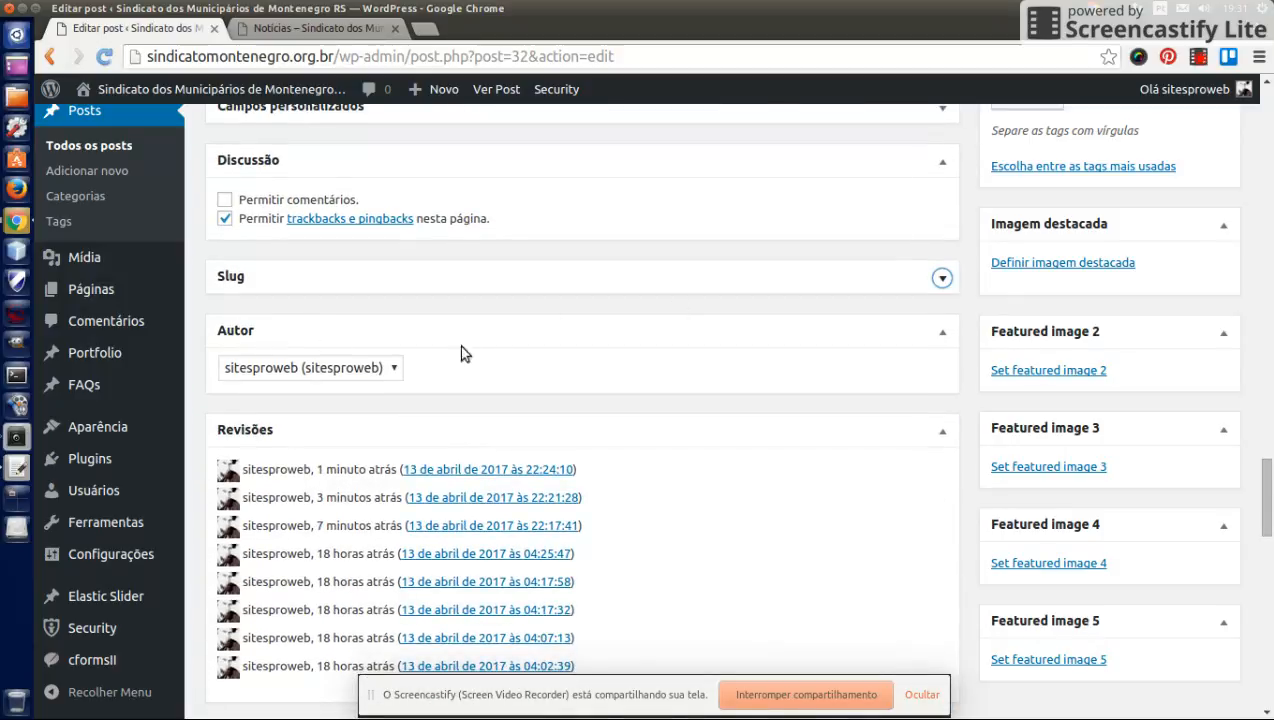
pyautogui.click(304, 382)
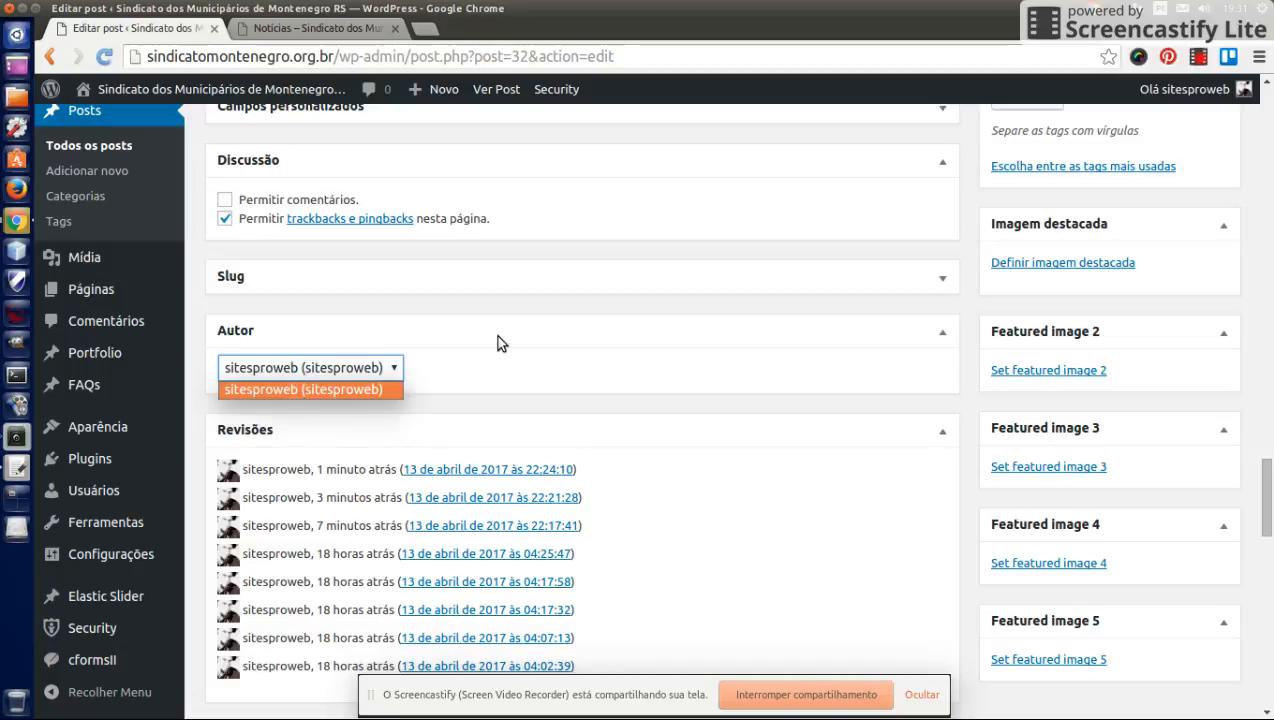
pyautogui.click(370, 344)
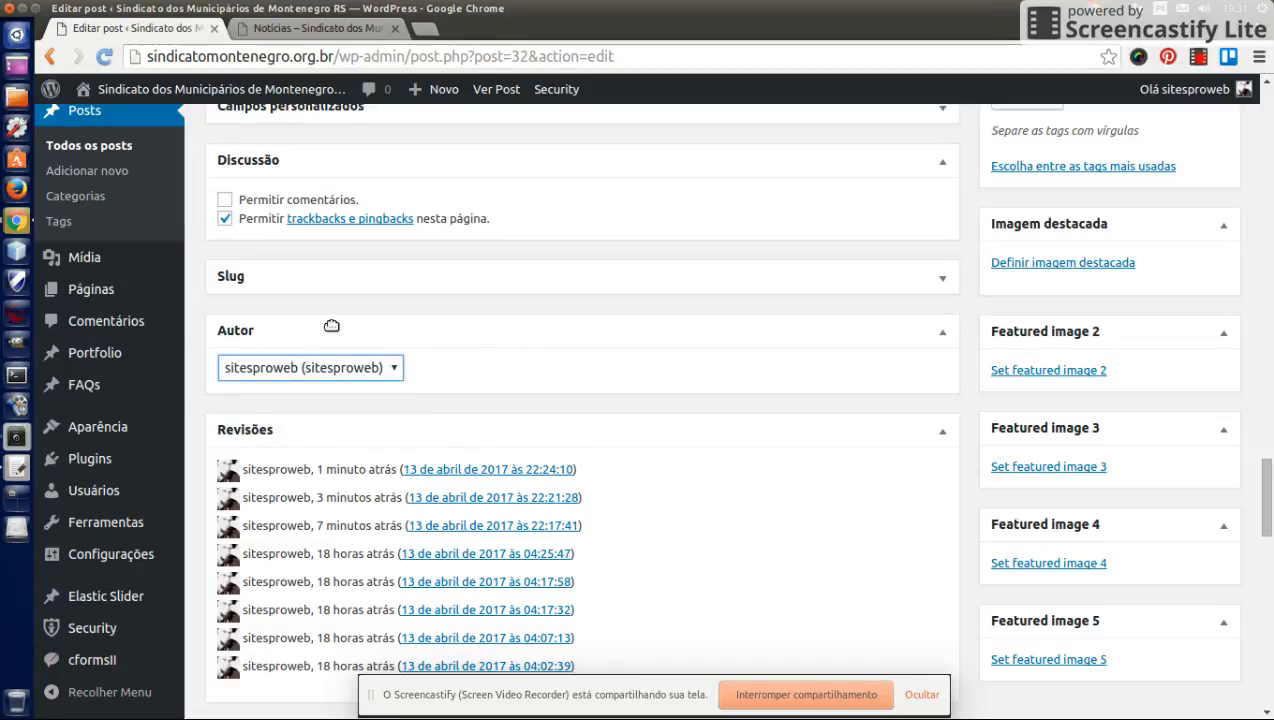
pyautogui.click(300, 367)
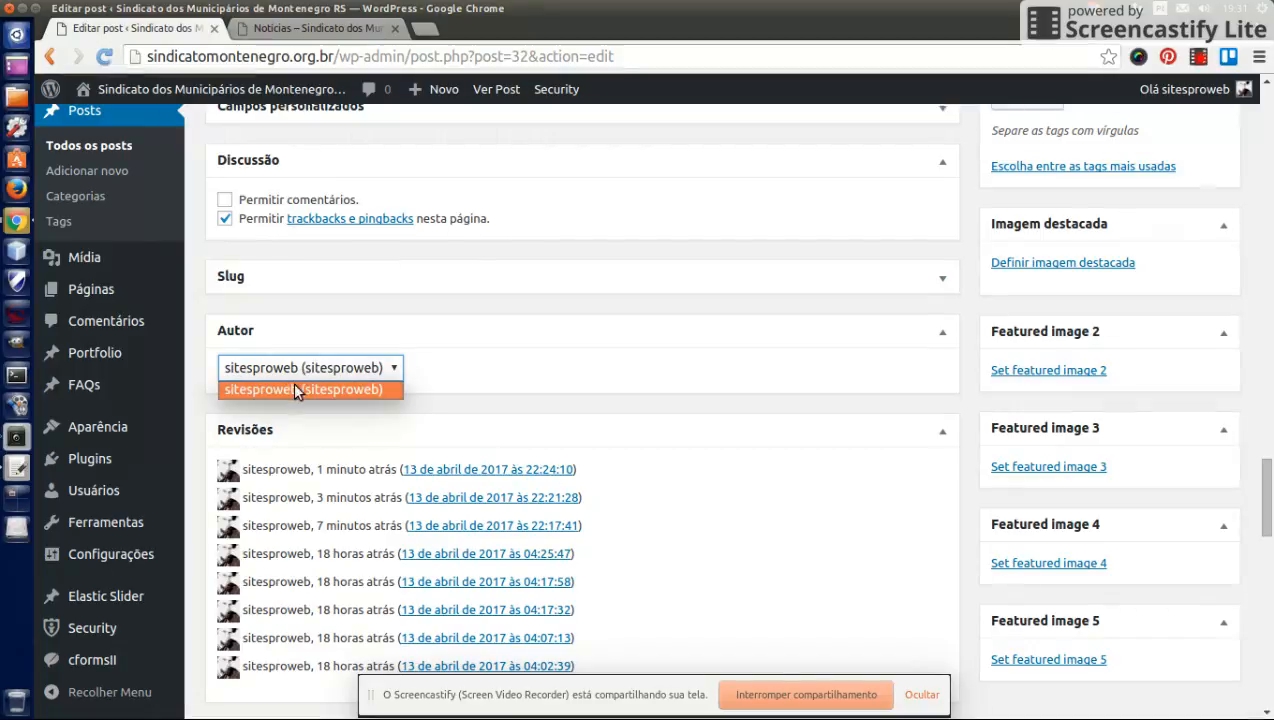
pyautogui.click(293, 381)
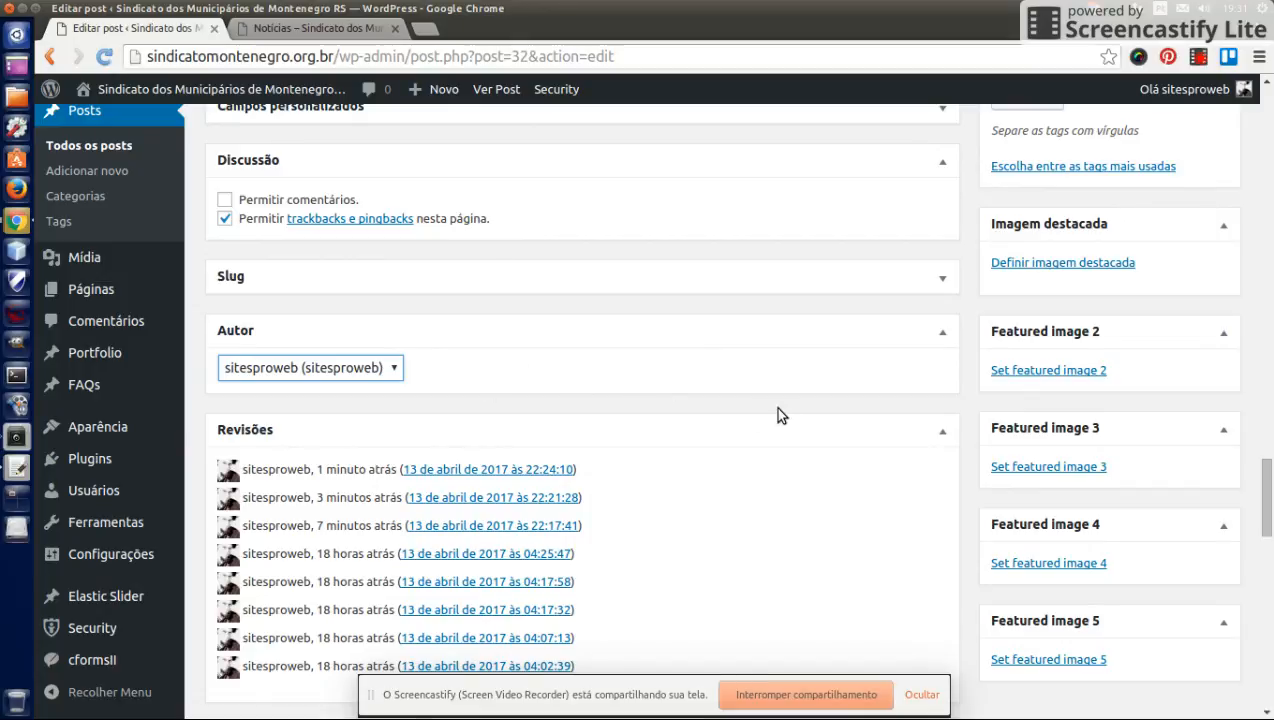
# - Set Disable First Featured Image to Yes in the Fusion Page Options
pyautogui.scroll(-1, 748, 402)
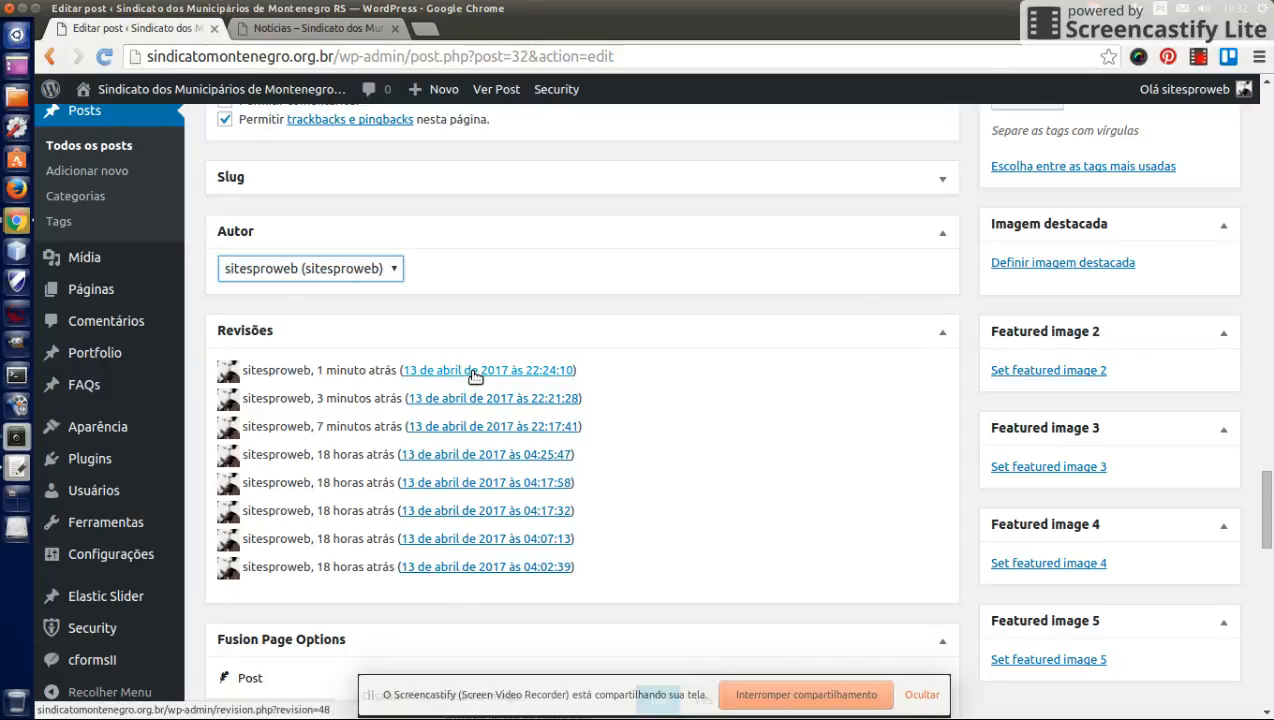
pyautogui.scroll(-2, 728, 384)
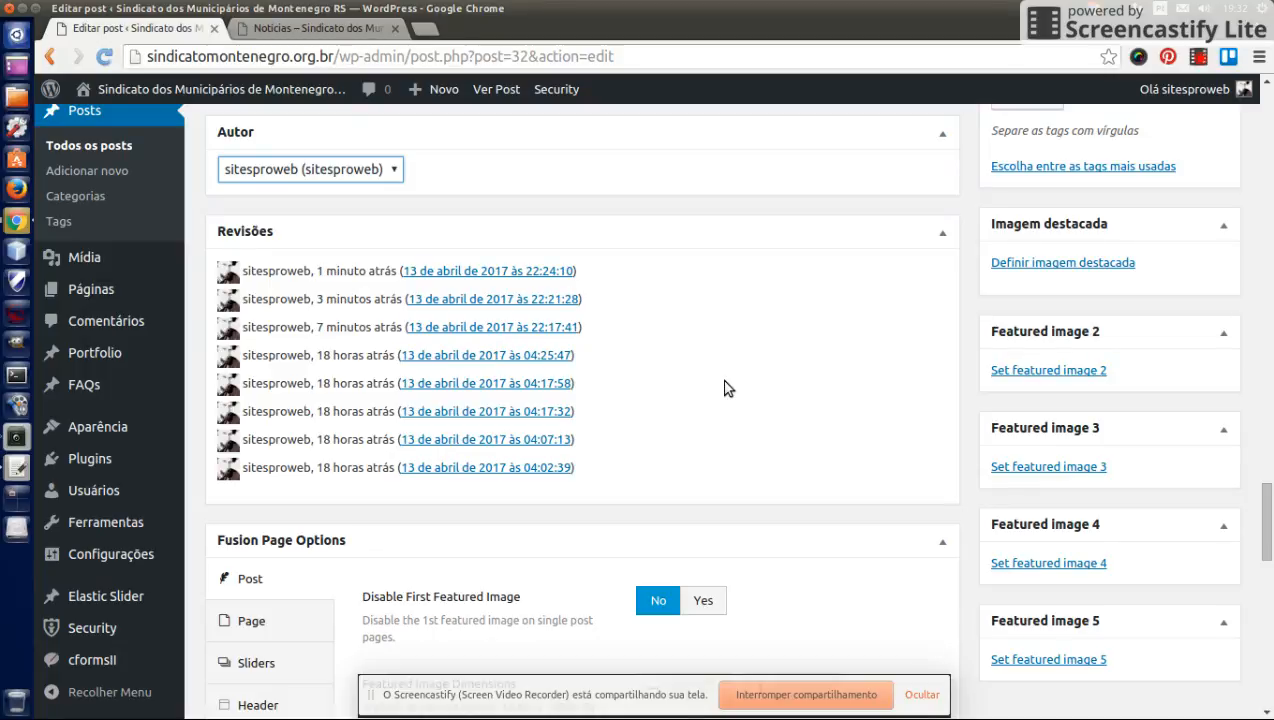
pyautogui.scroll(-5, 727, 388)
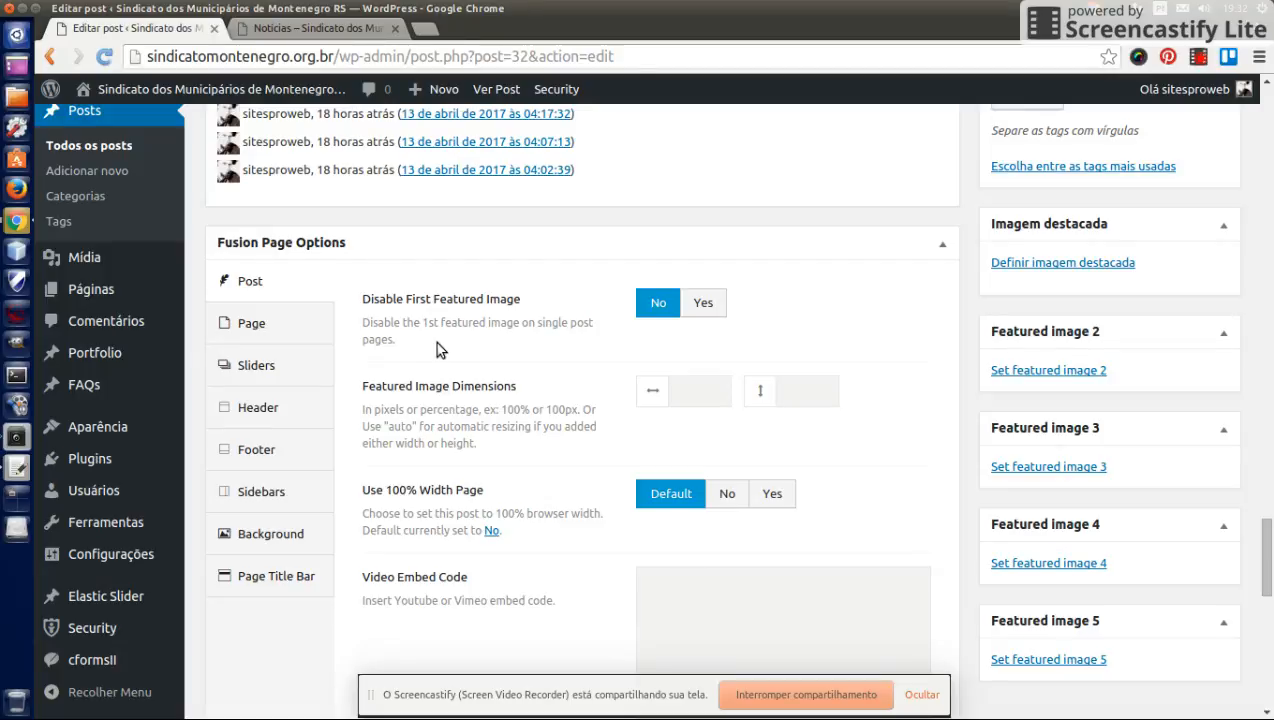
pyautogui.scroll(-1, 810, 495)
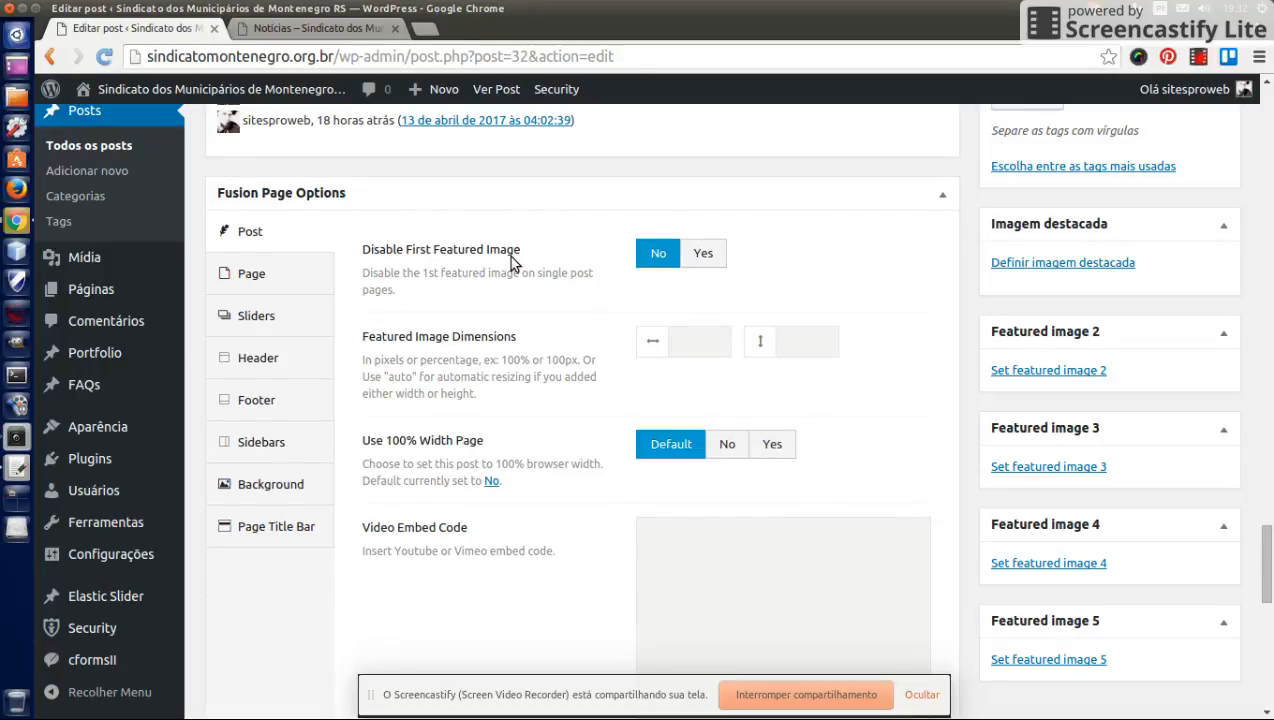
pyautogui.click(706, 257)
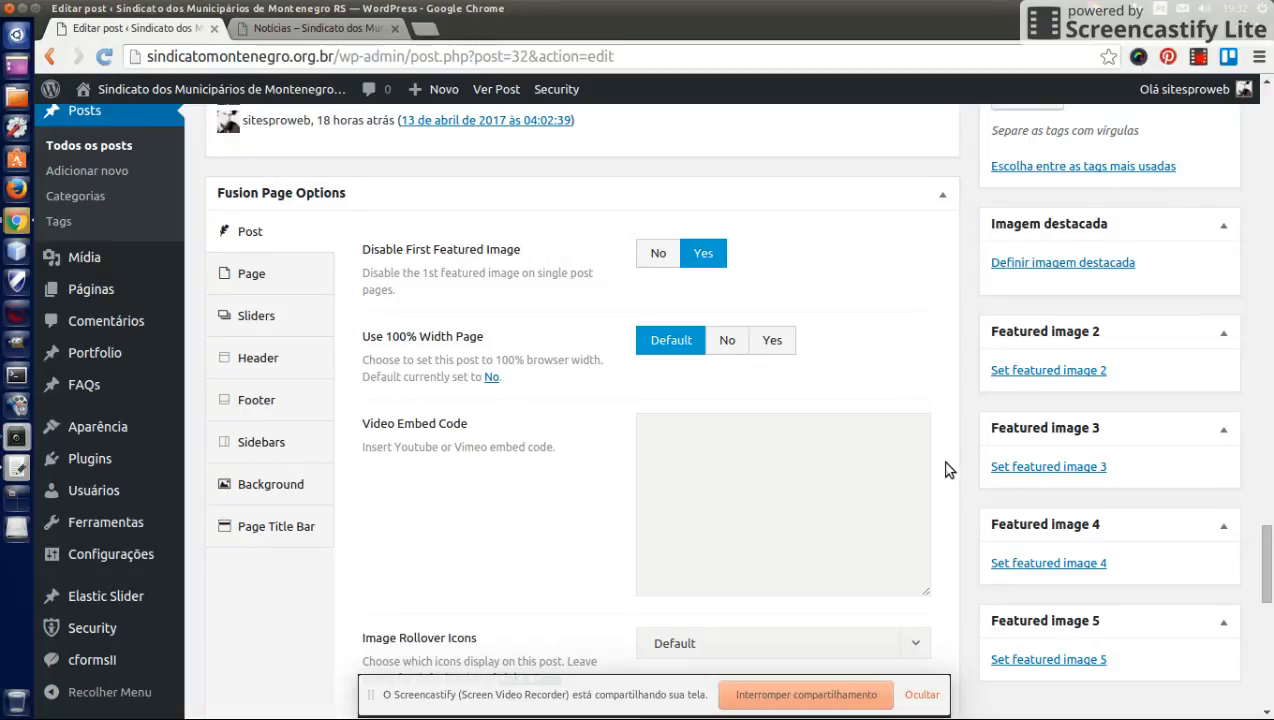
# - Switch to the Notícias page tab to view the news listing
pyautogui.scroll(2, 948, 470)
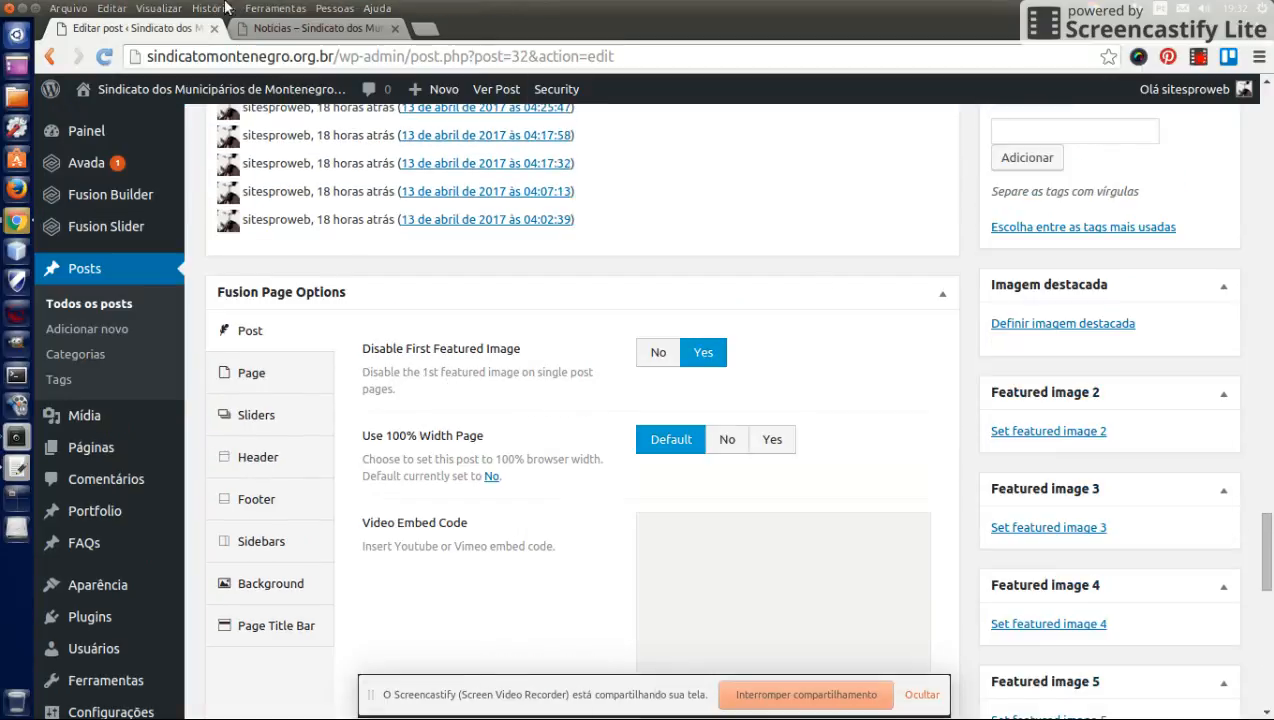
pyautogui.hotkey('ctrl', 'Tab')
pyautogui.moveTo(345, 332)
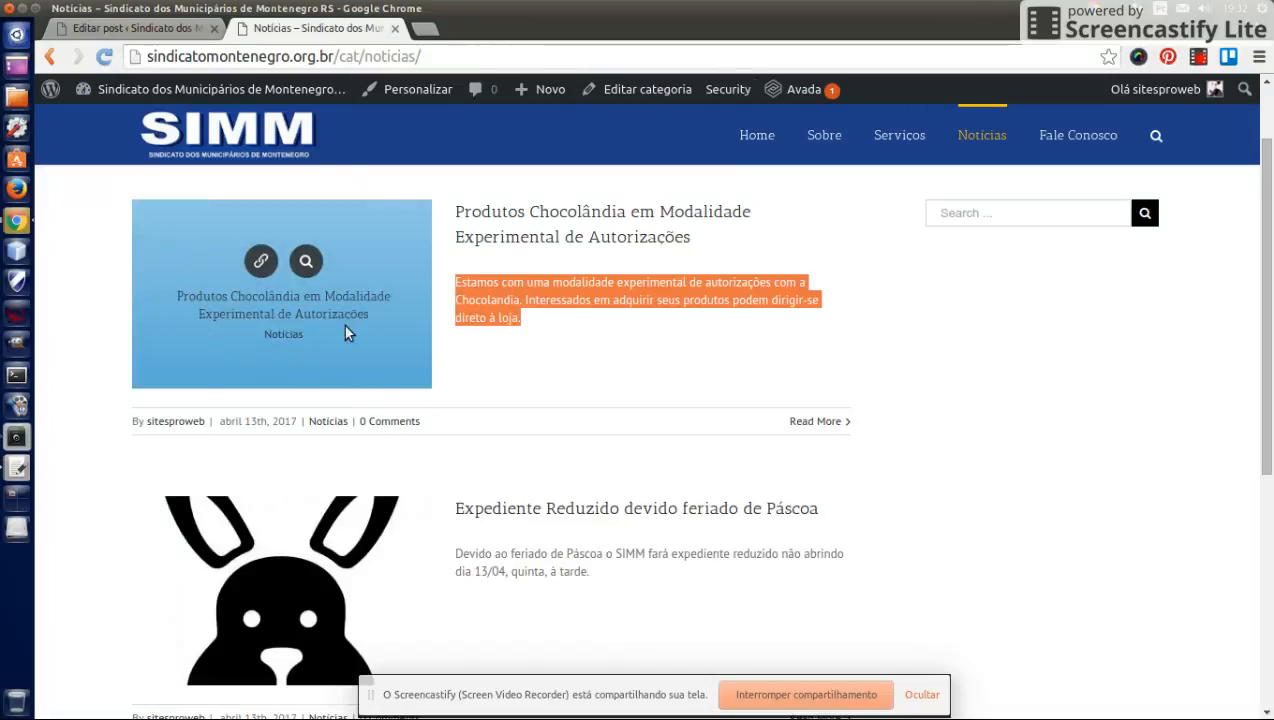
# - Set the Engenharia Civil / DECIV image from the media library as the post's featured image
pyautogui.scroll(-3, 249, 347)
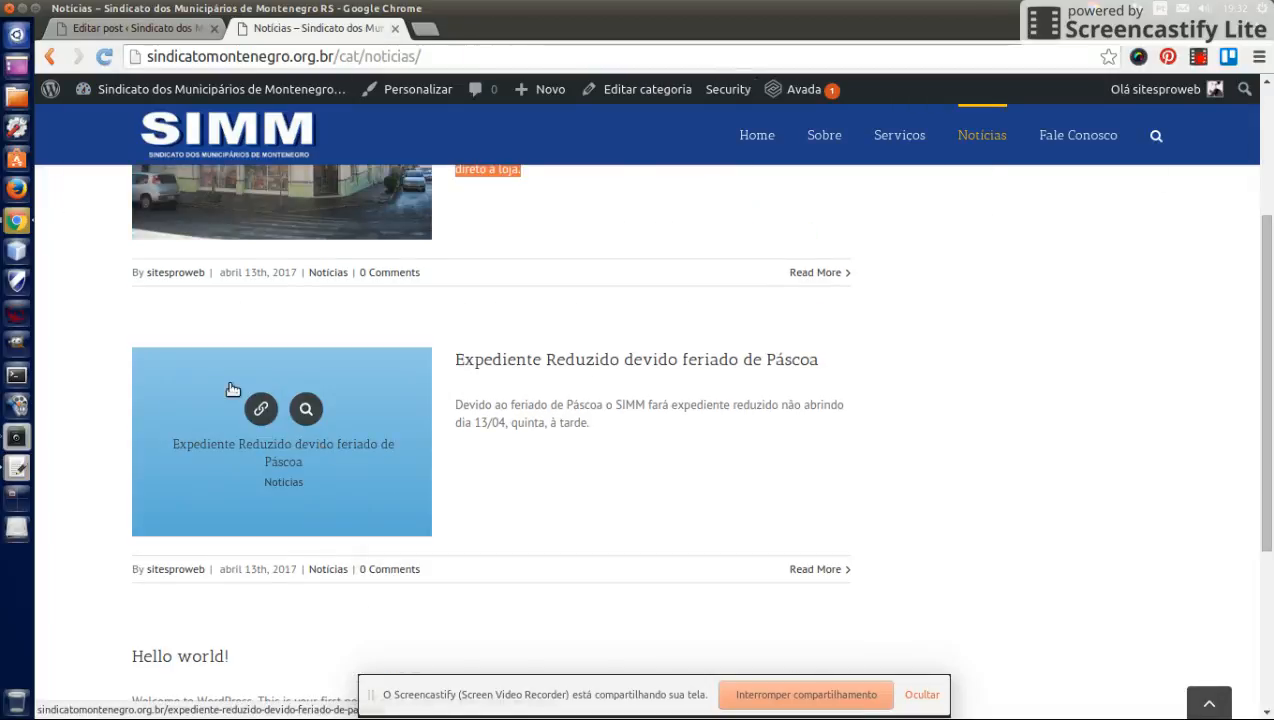
pyautogui.click(130, 28)
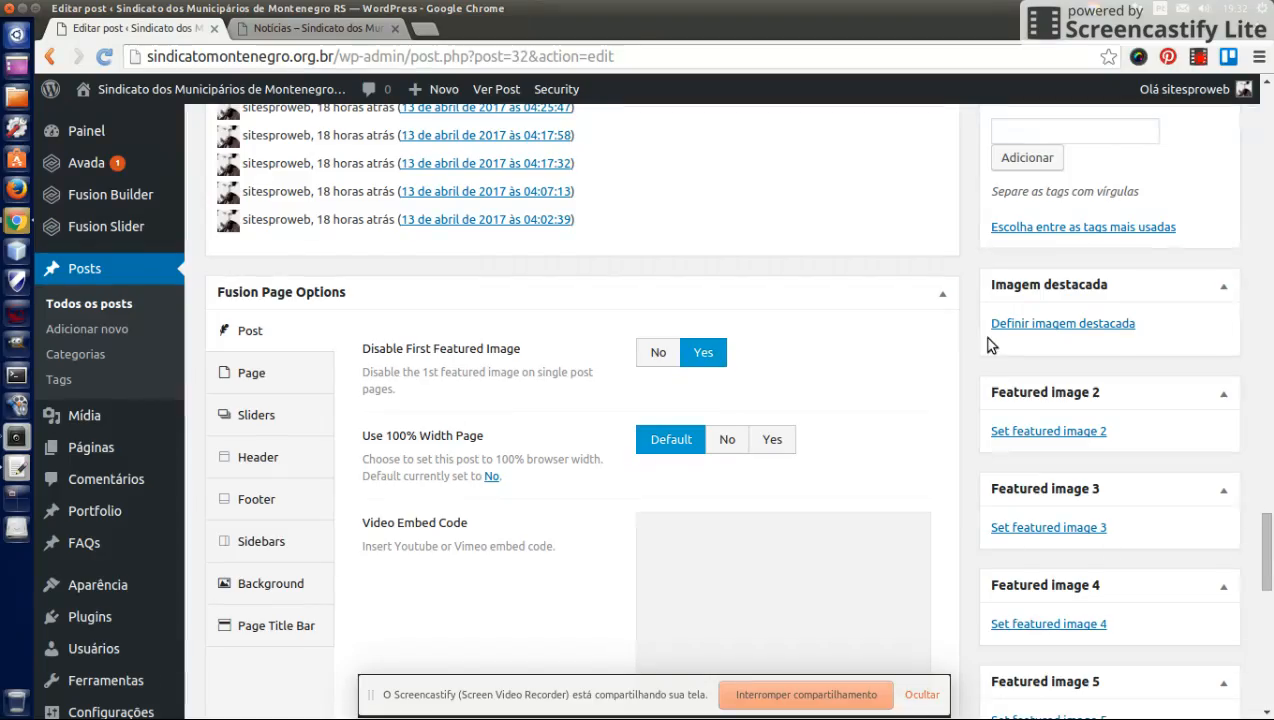
pyautogui.click(1046, 326)
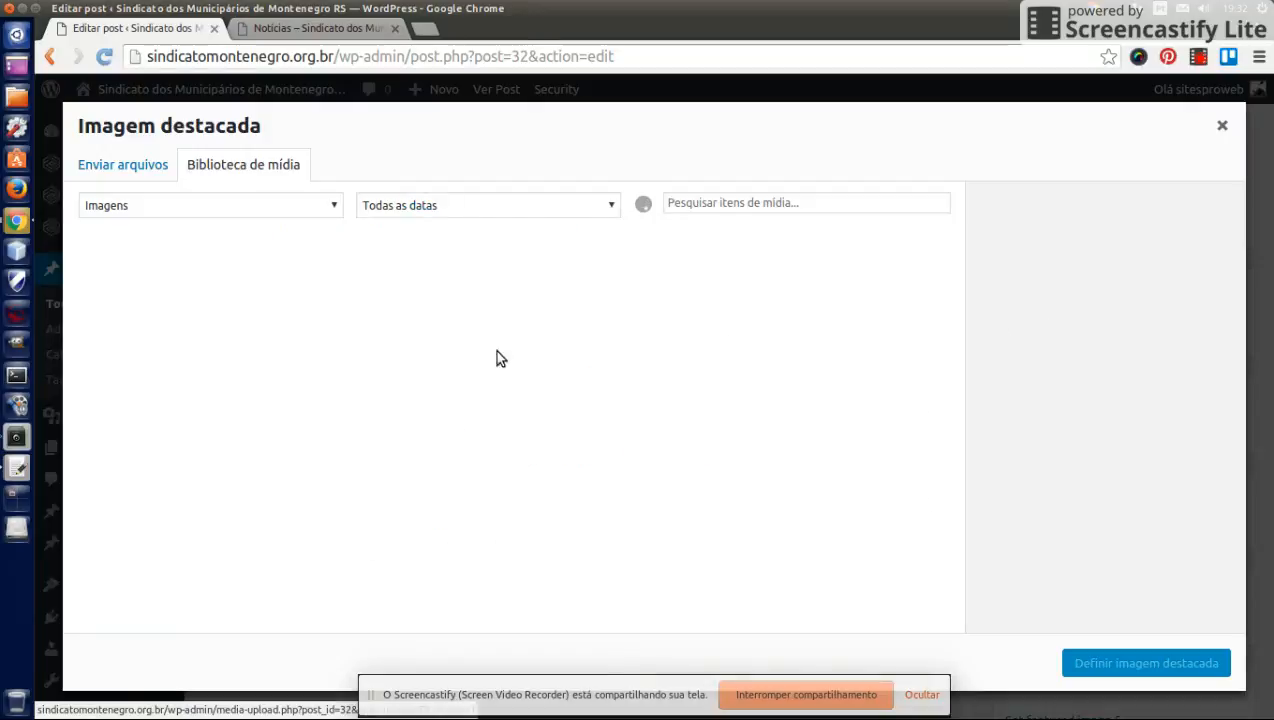
pyautogui.click(150, 311)
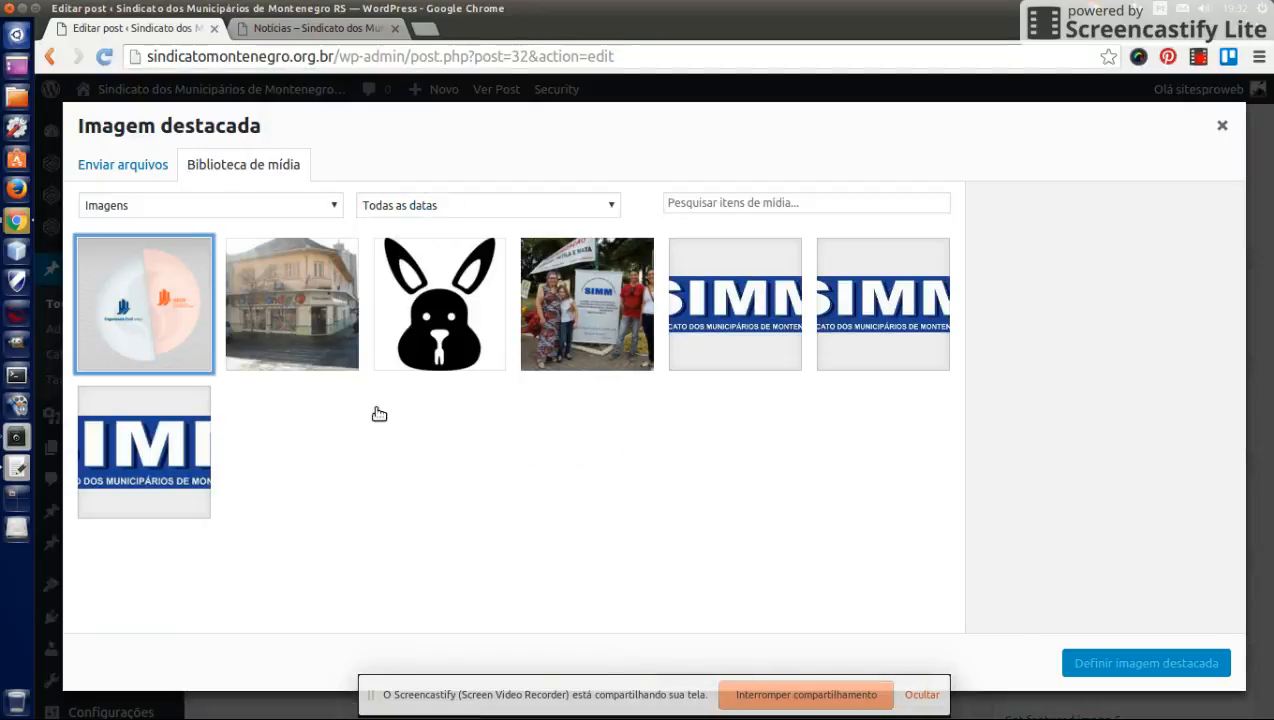
pyautogui.click(1112, 668)
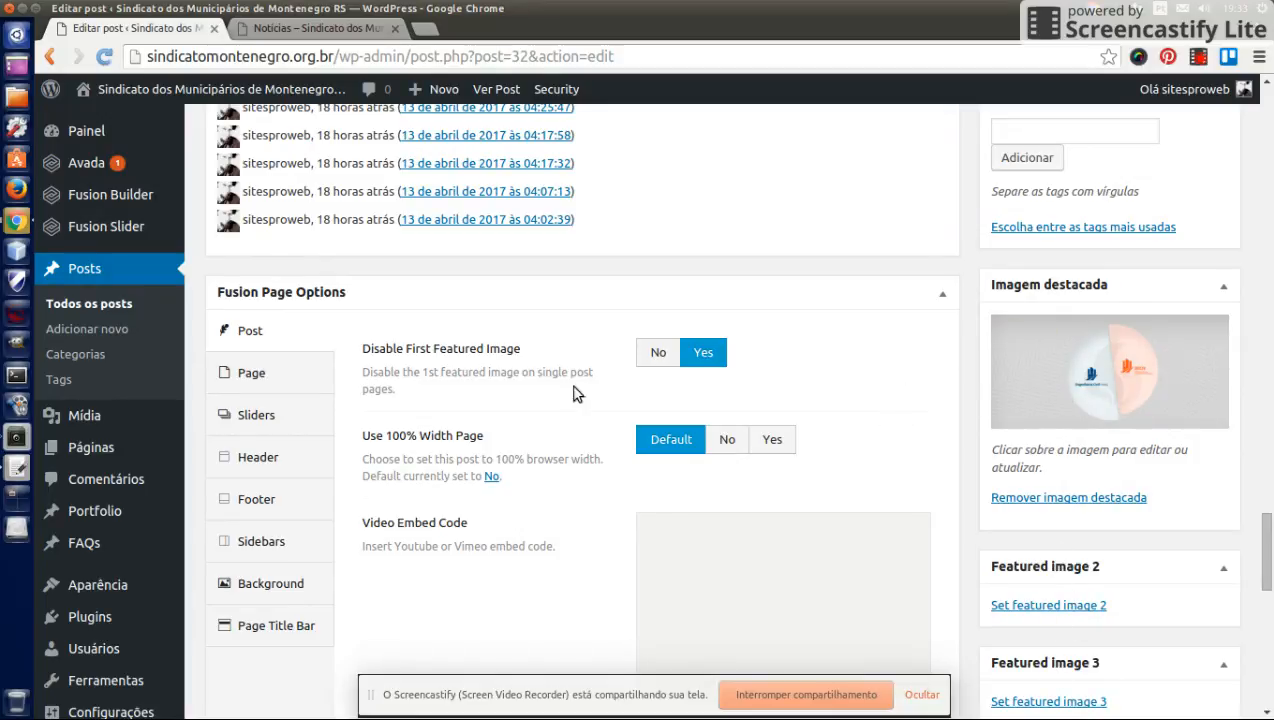
# - Set Disable First Featured Image to No and save the post as a draft, opening its preview
pyautogui.click(656, 356)
pyautogui.scroll(2, 977, 325)
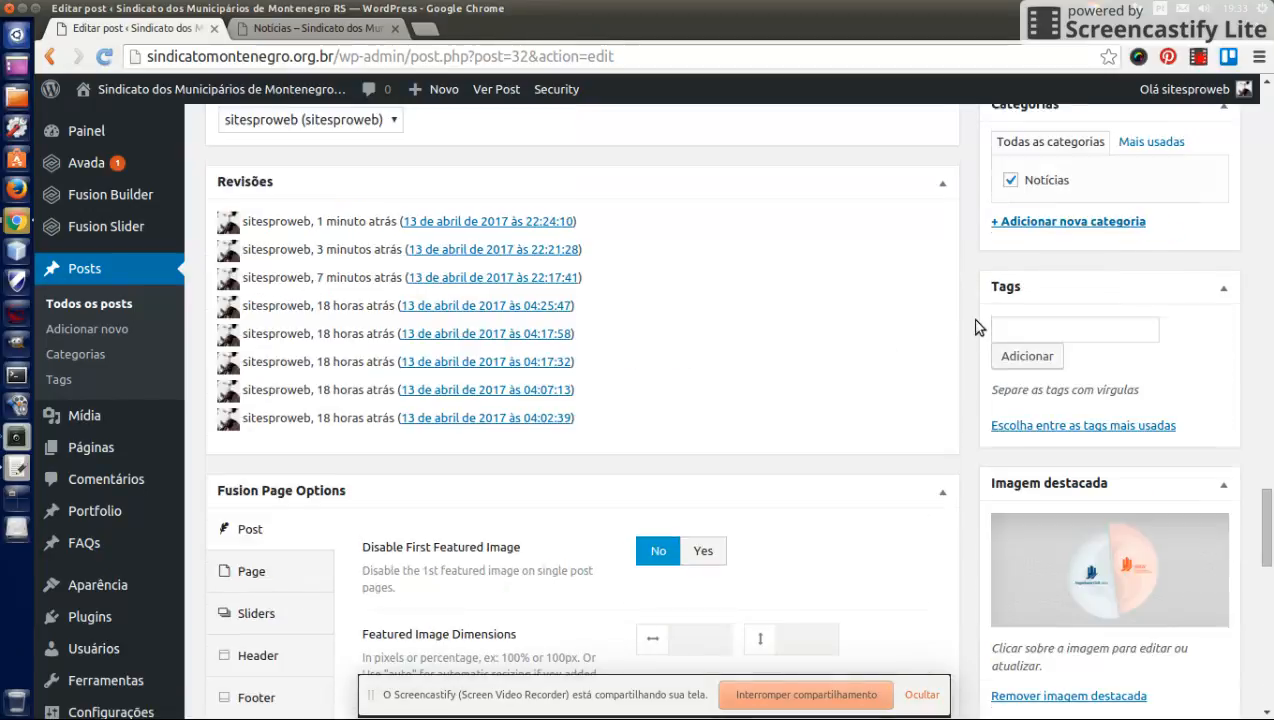
pyautogui.scroll(10, 977, 325)
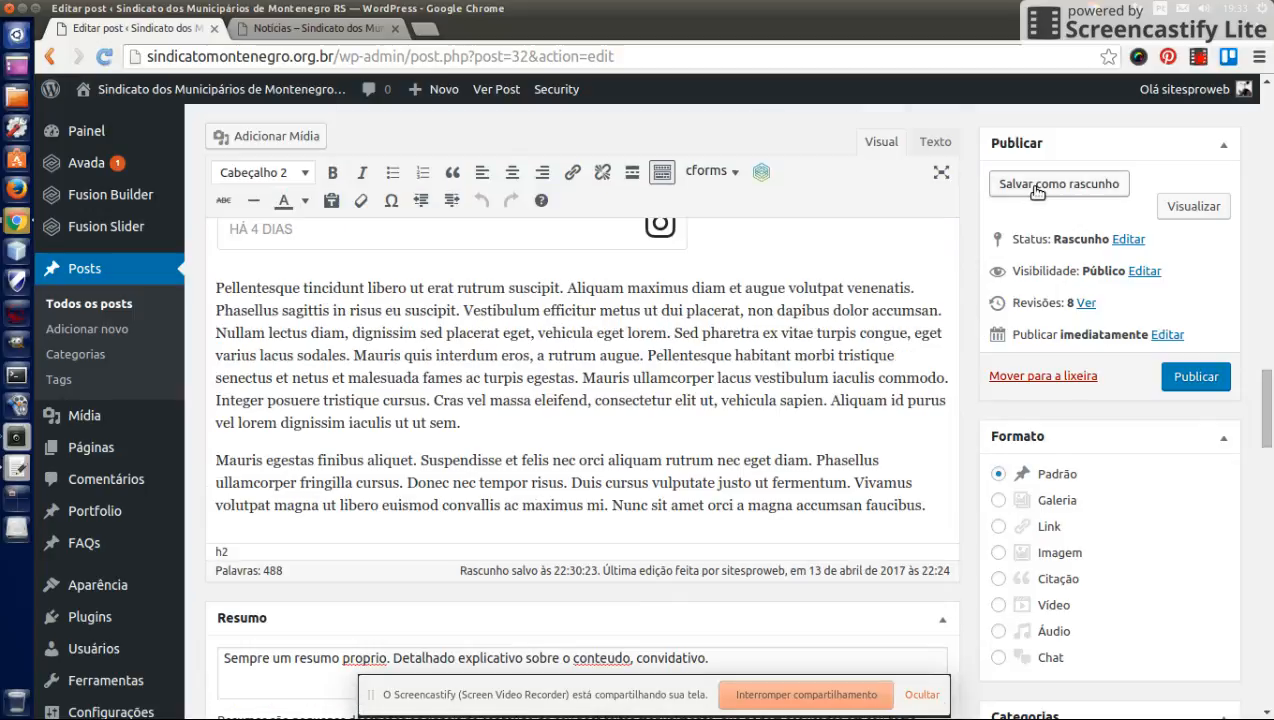
pyautogui.click(1037, 188)
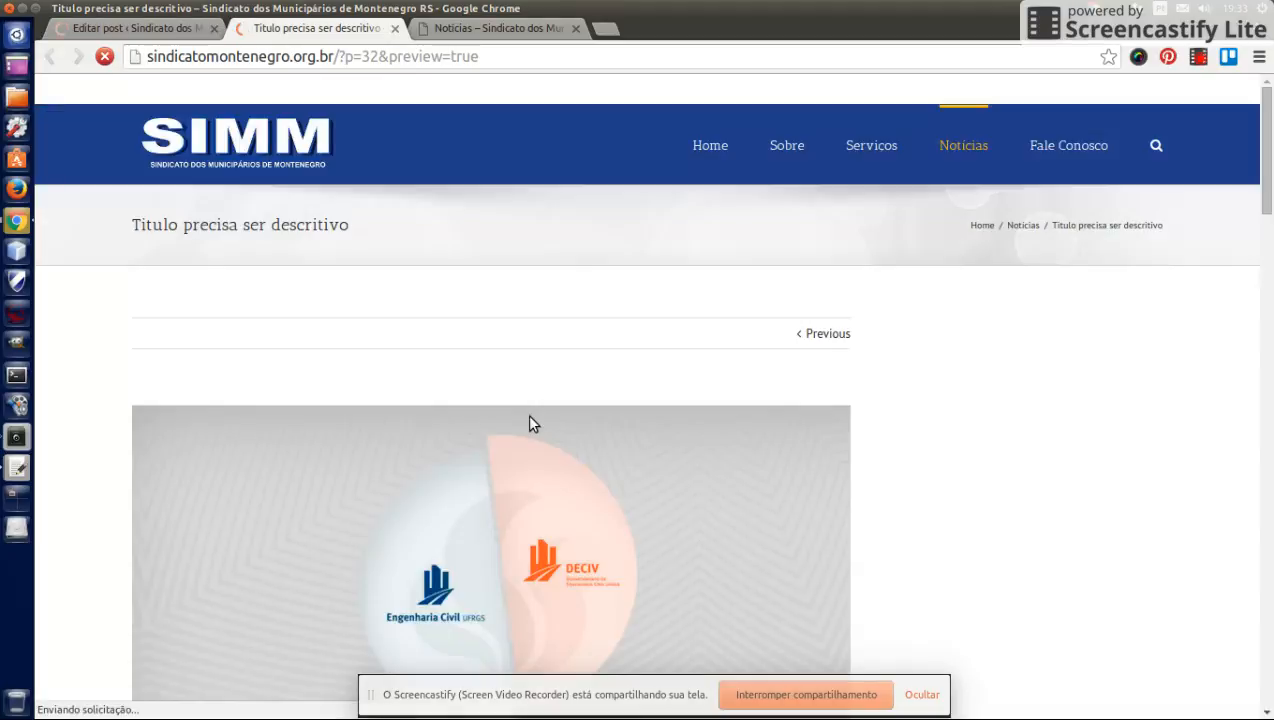
# - Scroll through the post preview to examine how the featured image and content appear
pyautogui.scroll(-4, 866, 444)
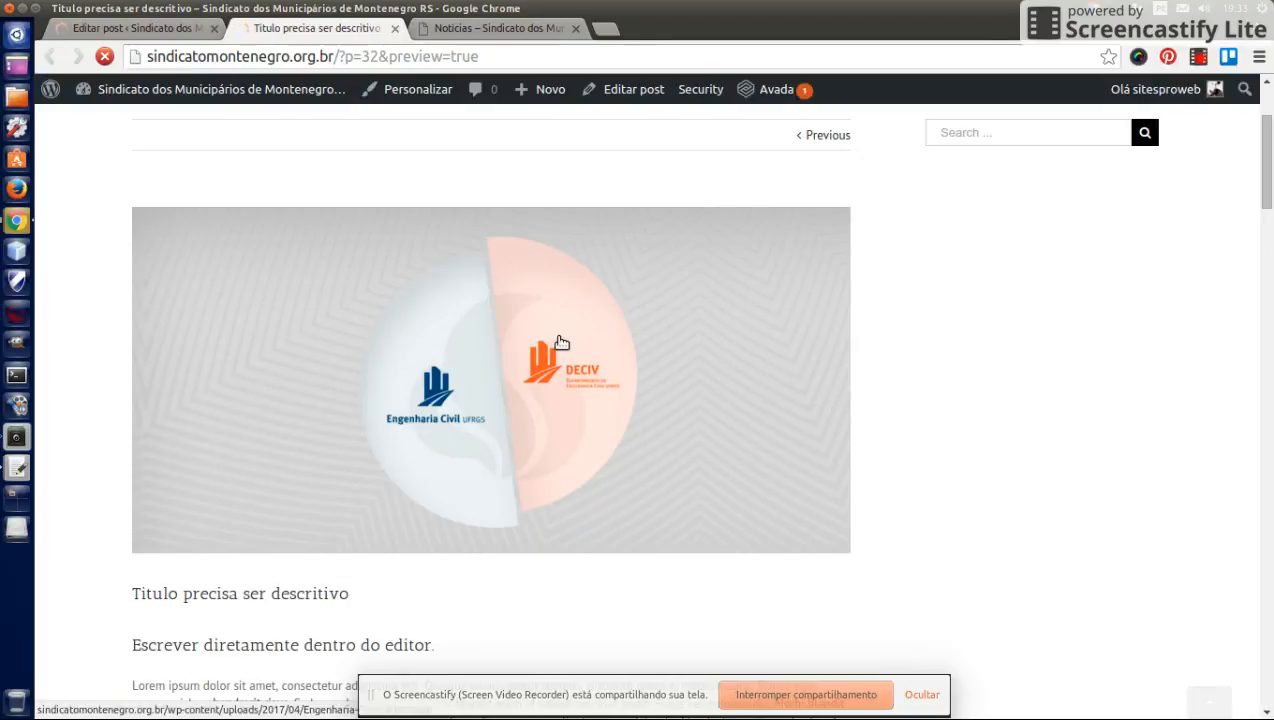
pyautogui.scroll(-5, 558, 340)
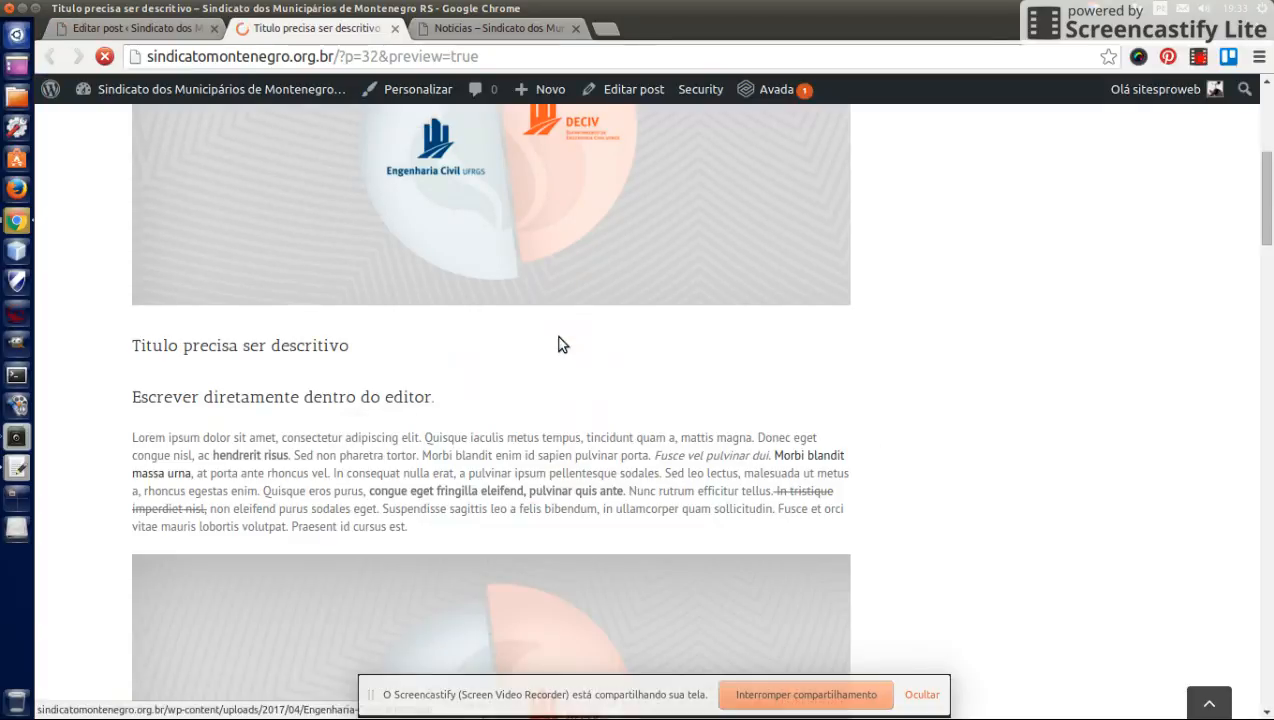
pyautogui.scroll(-4, 440, 415)
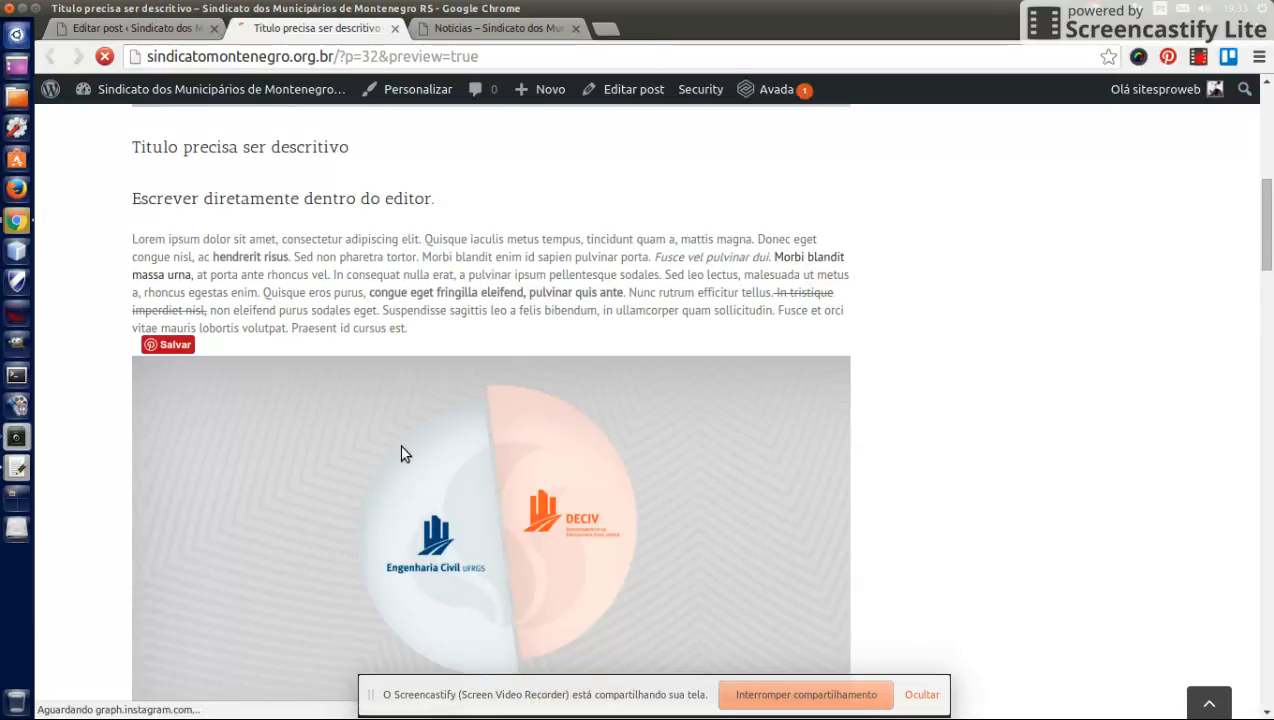
pyautogui.scroll(-2, 500, 480)
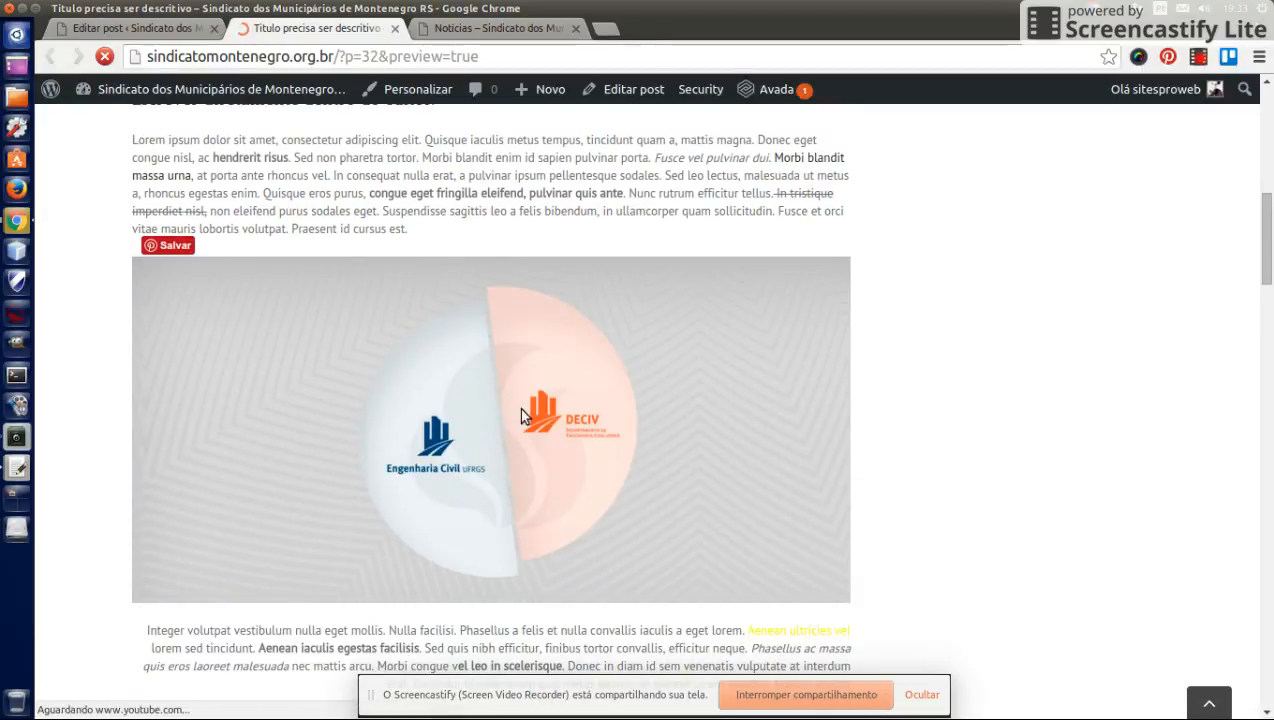
pyautogui.scroll(2, 494, 276)
pyautogui.scroll(4, 507, 444)
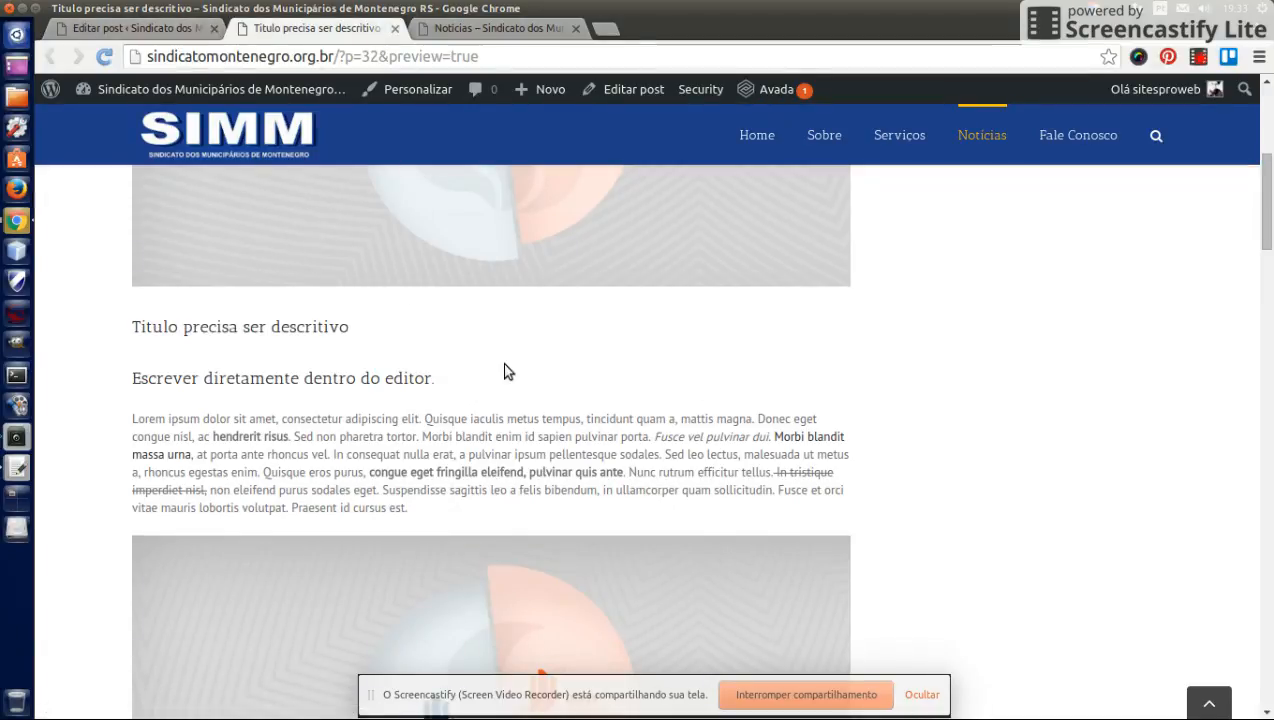
pyautogui.scroll(3, 505, 371)
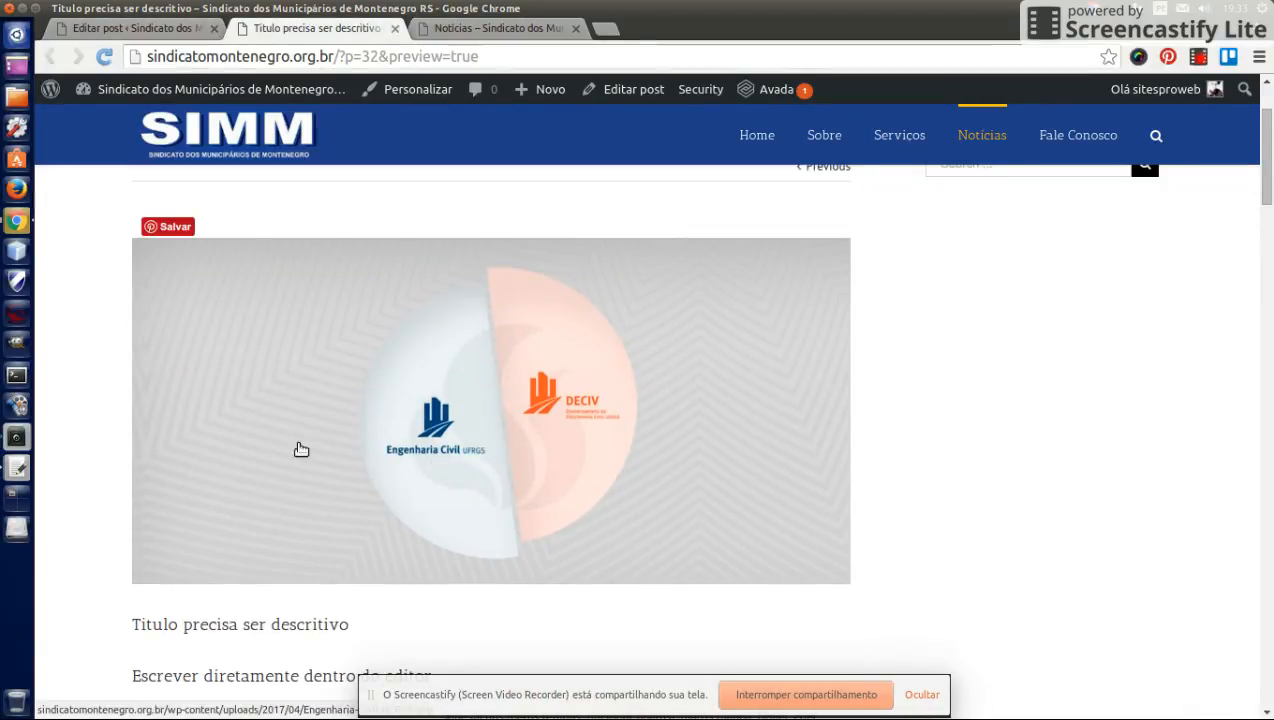
# - Compare with the Notícias listing, then set Disable First Featured Image back to Yes in the Fusion Page Options
pyautogui.click(179, 33)
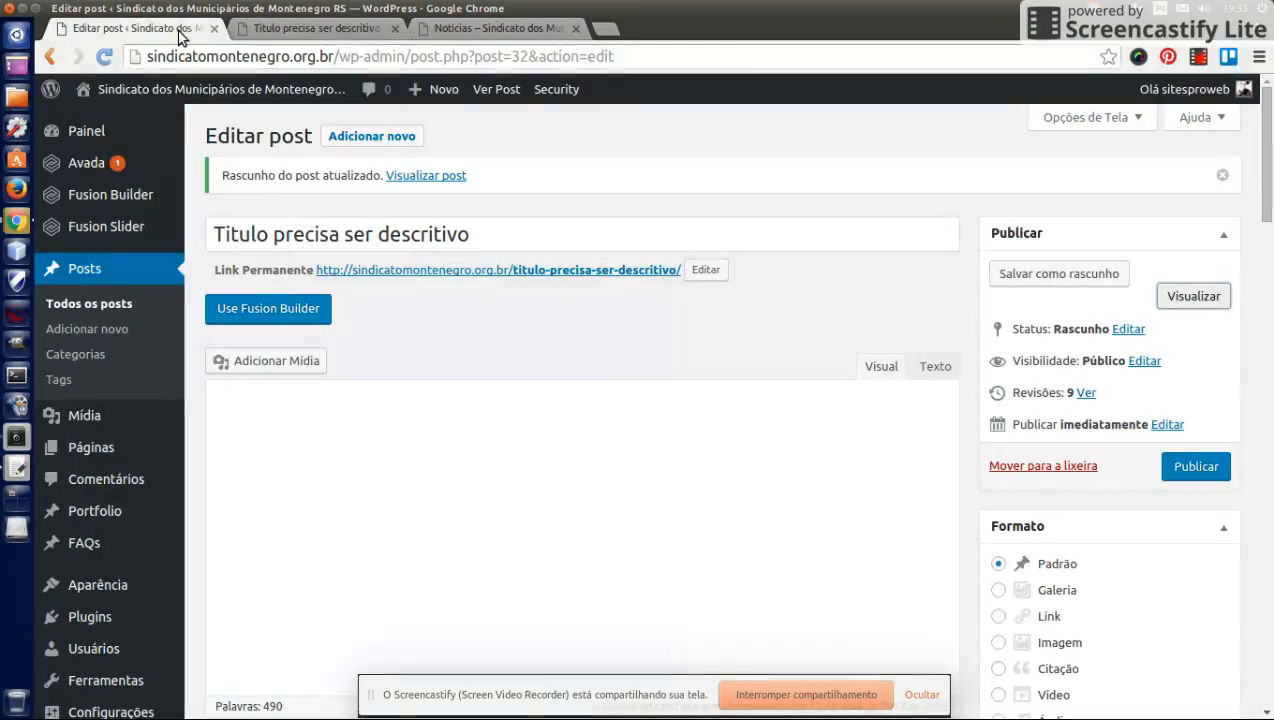
pyautogui.click(439, 34)
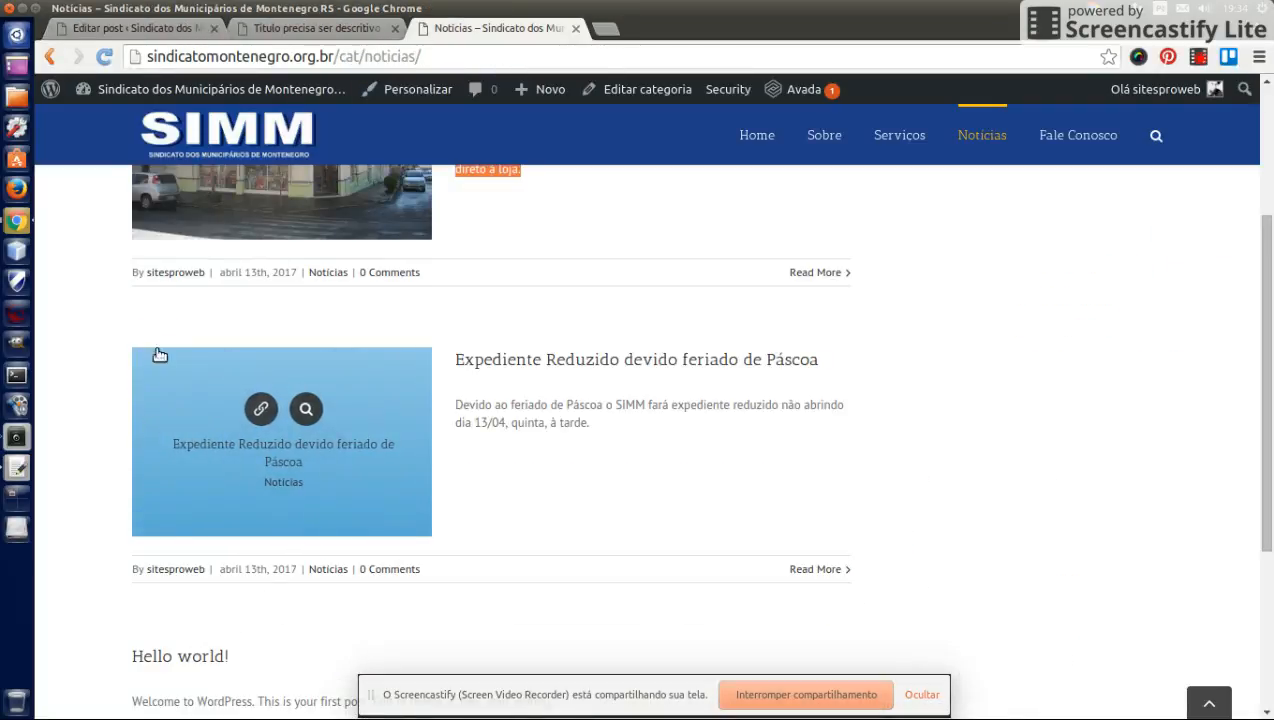
pyautogui.click(157, 30)
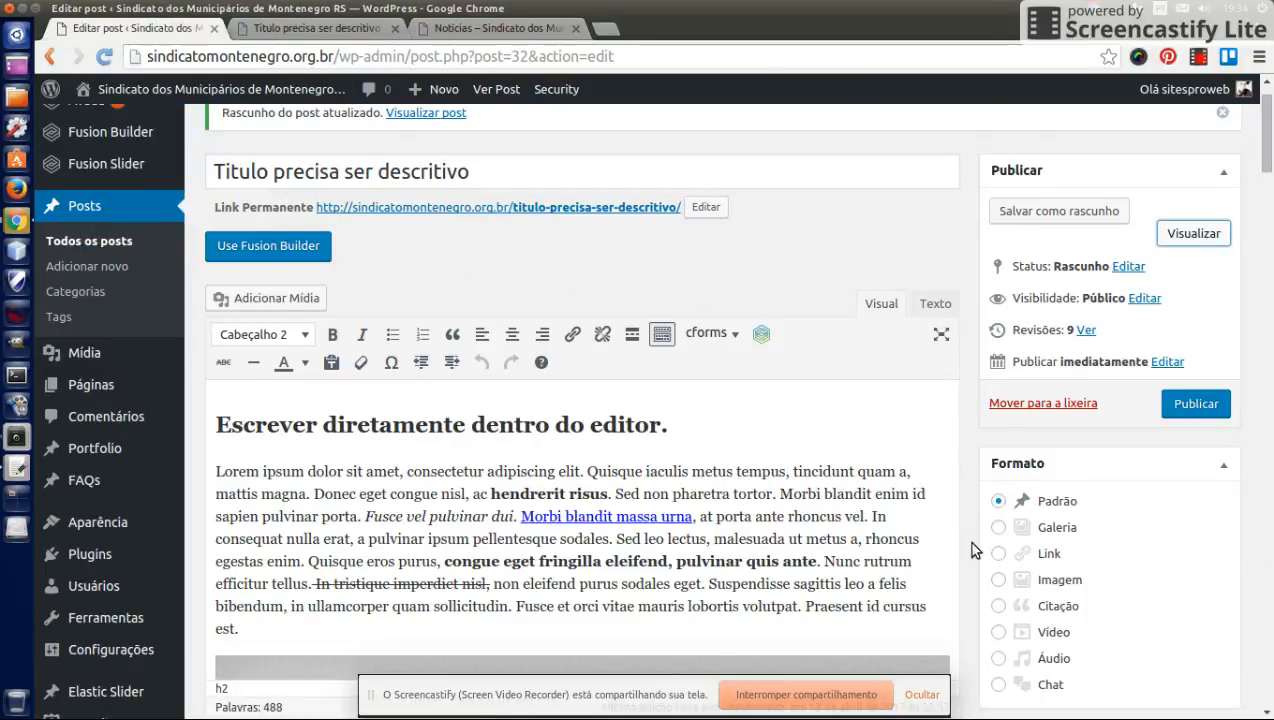
pyautogui.scroll(-10, 971, 550)
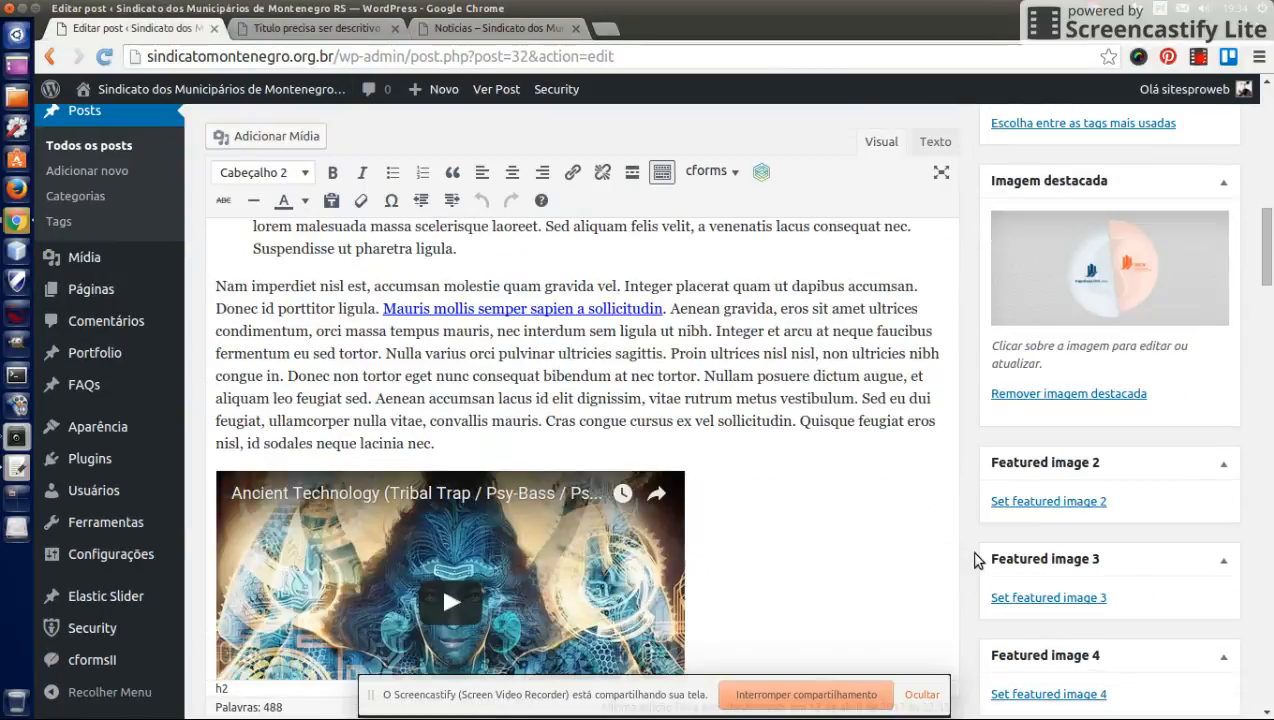
pyautogui.scroll(-10, 975, 560)
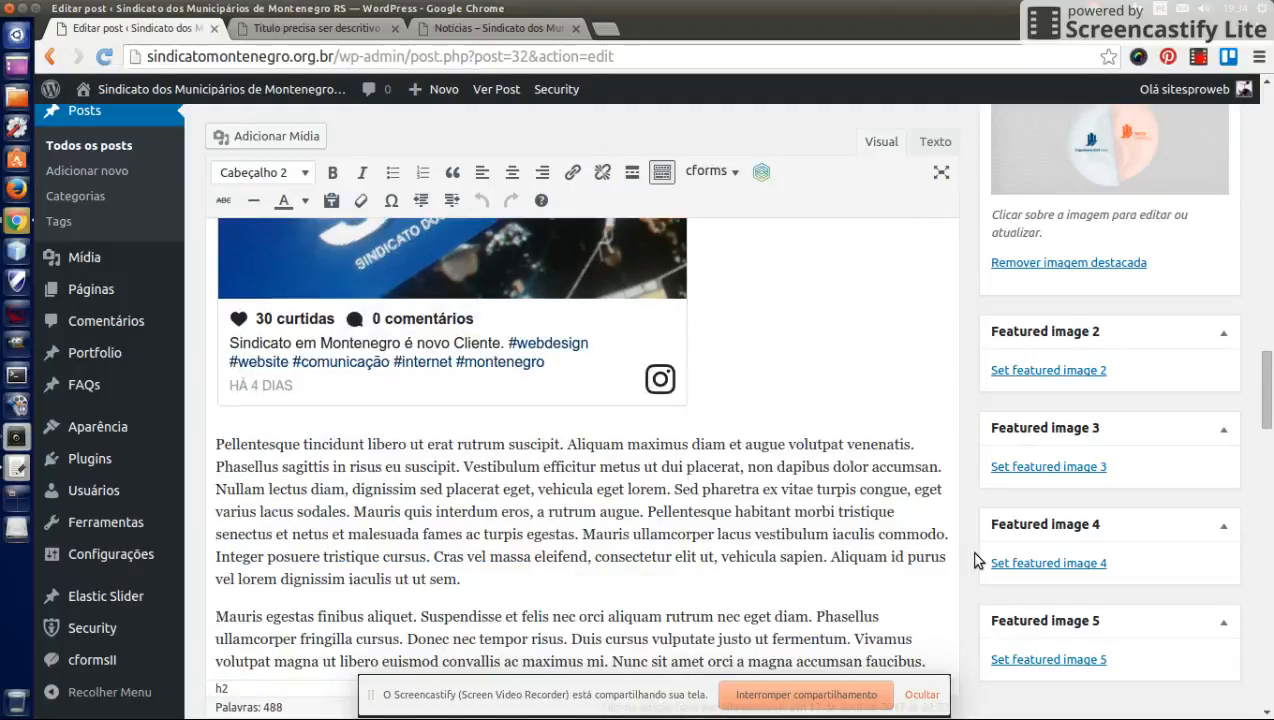
pyautogui.scroll(-12, 975, 560)
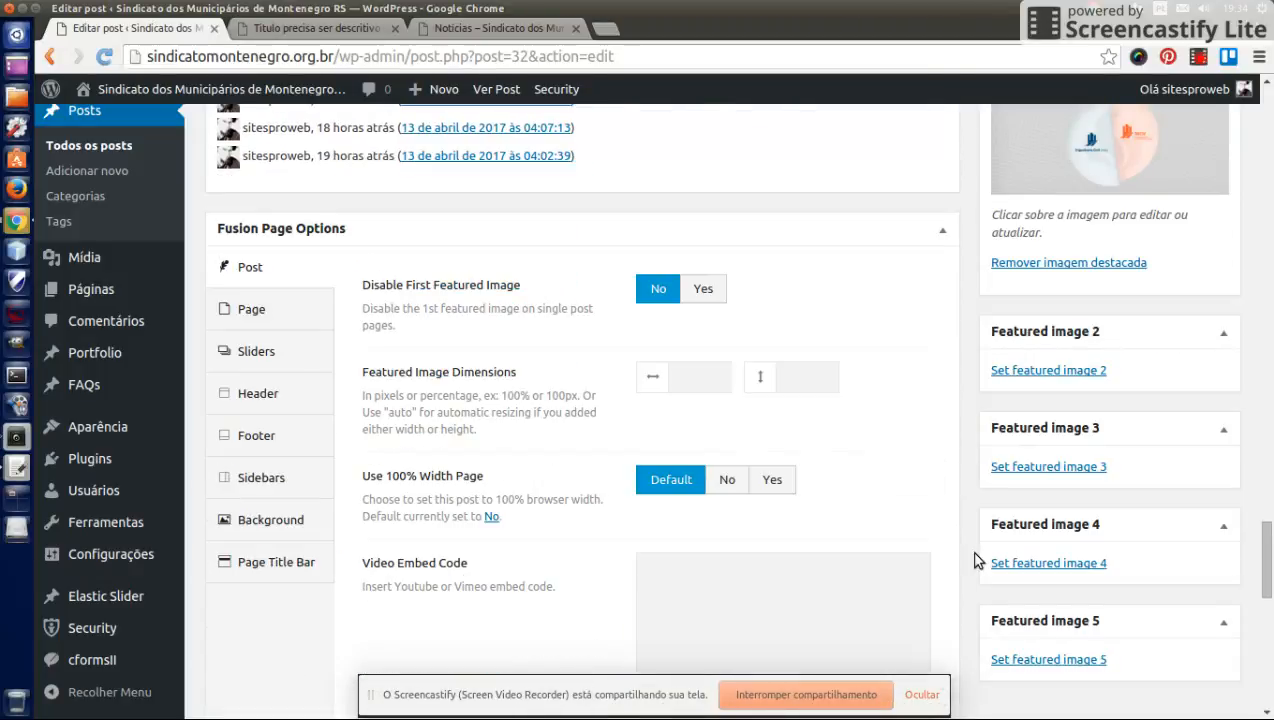
pyautogui.click(699, 289)
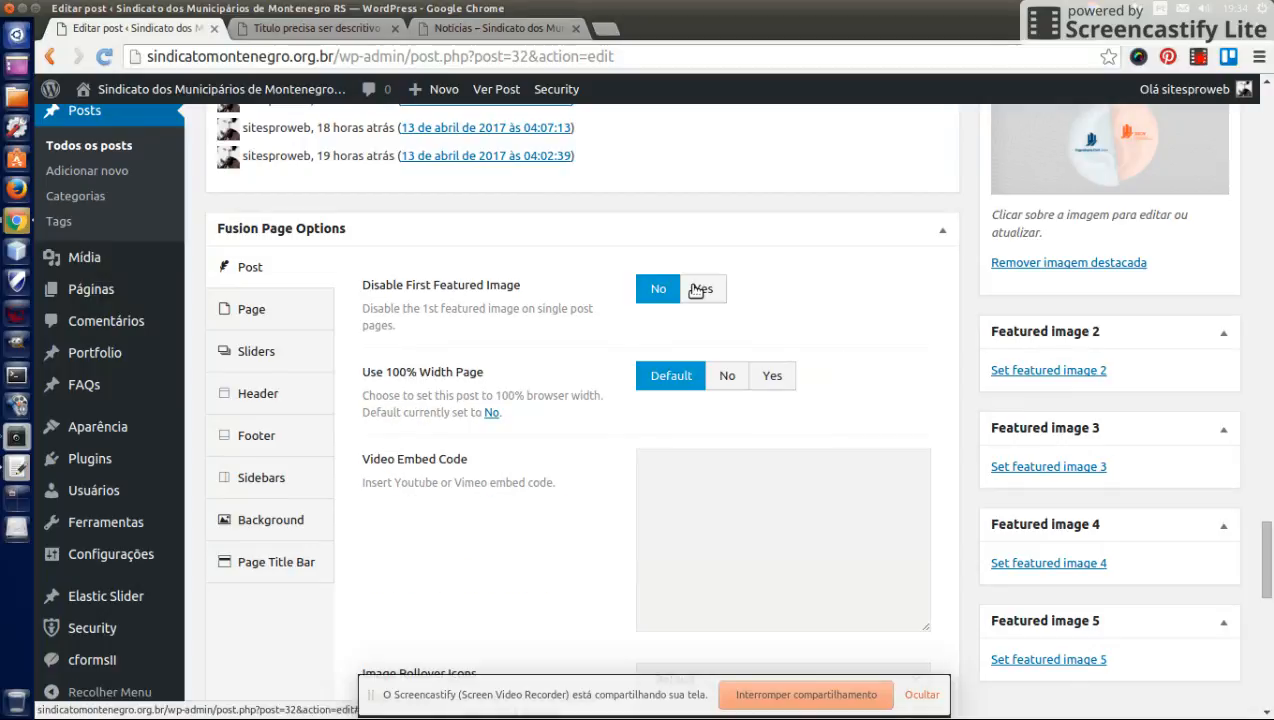
pyautogui.click(698, 289)
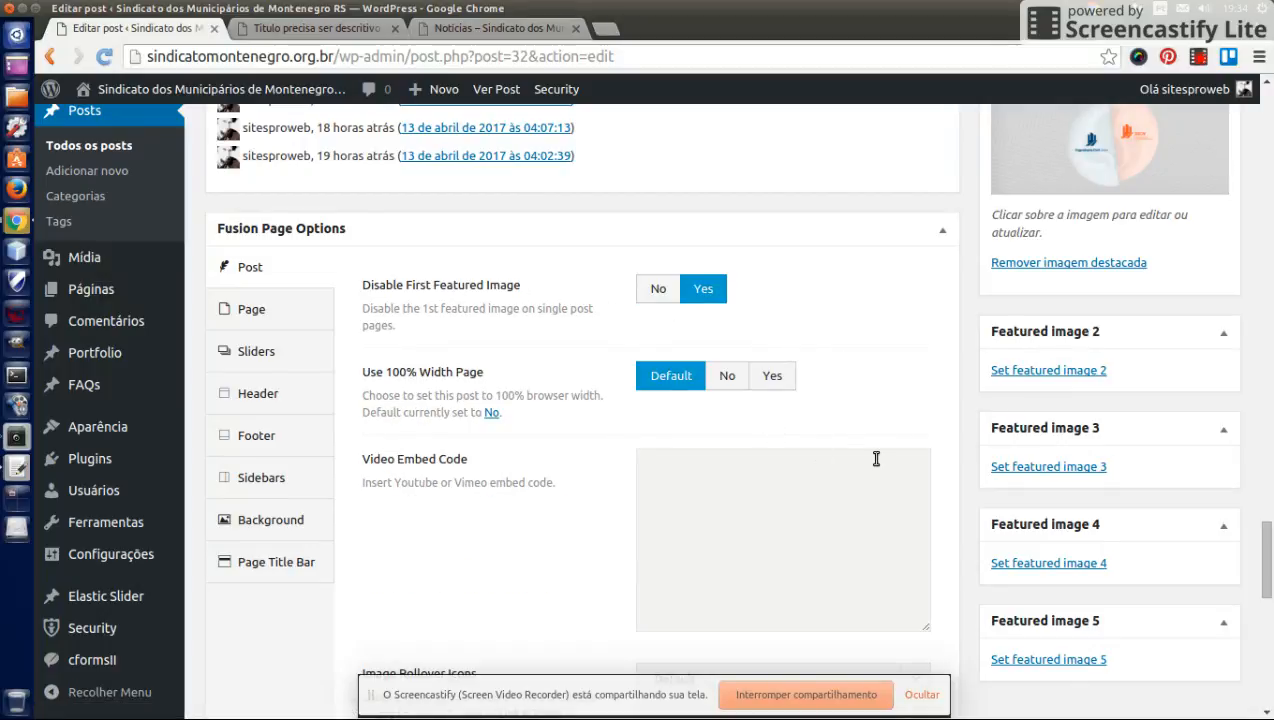
# - Review the remaining Fusion Page Options and the post content in the editor
pyautogui.scroll(-4, 876, 459)
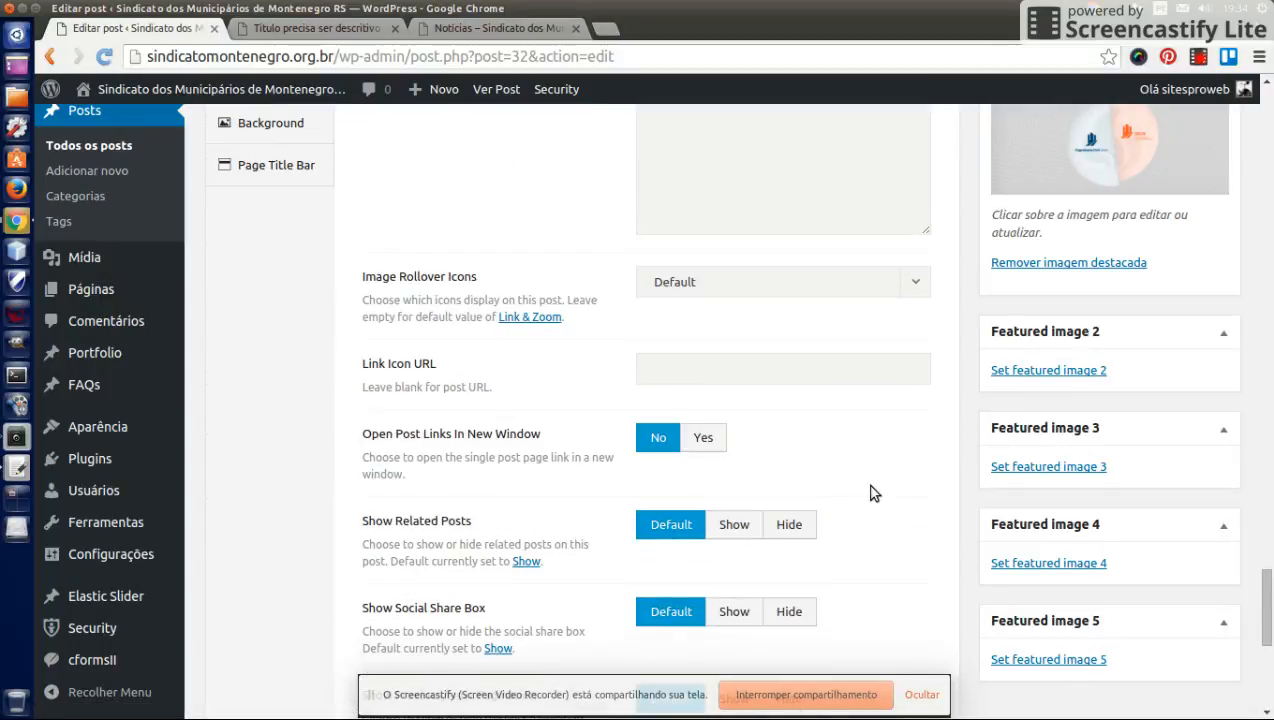
pyautogui.scroll(-2, 870, 493)
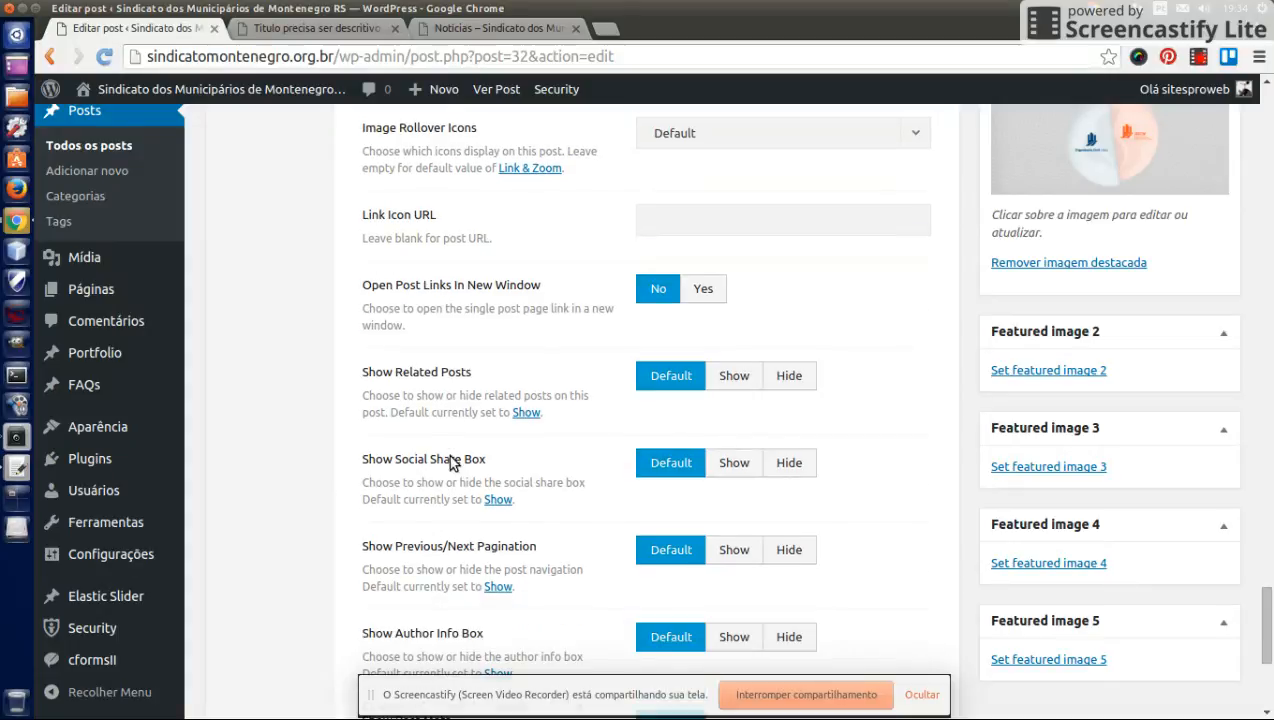
pyautogui.scroll(-3, 450, 462)
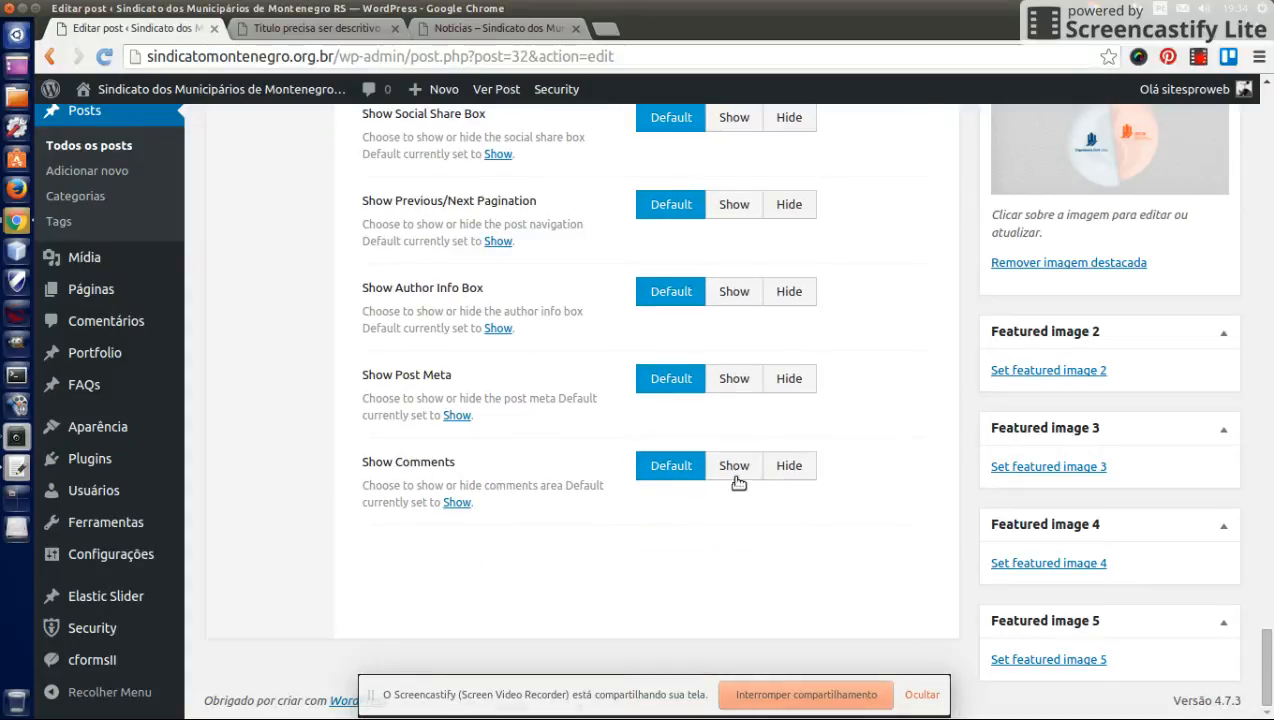
pyautogui.scroll(6, 949, 455)
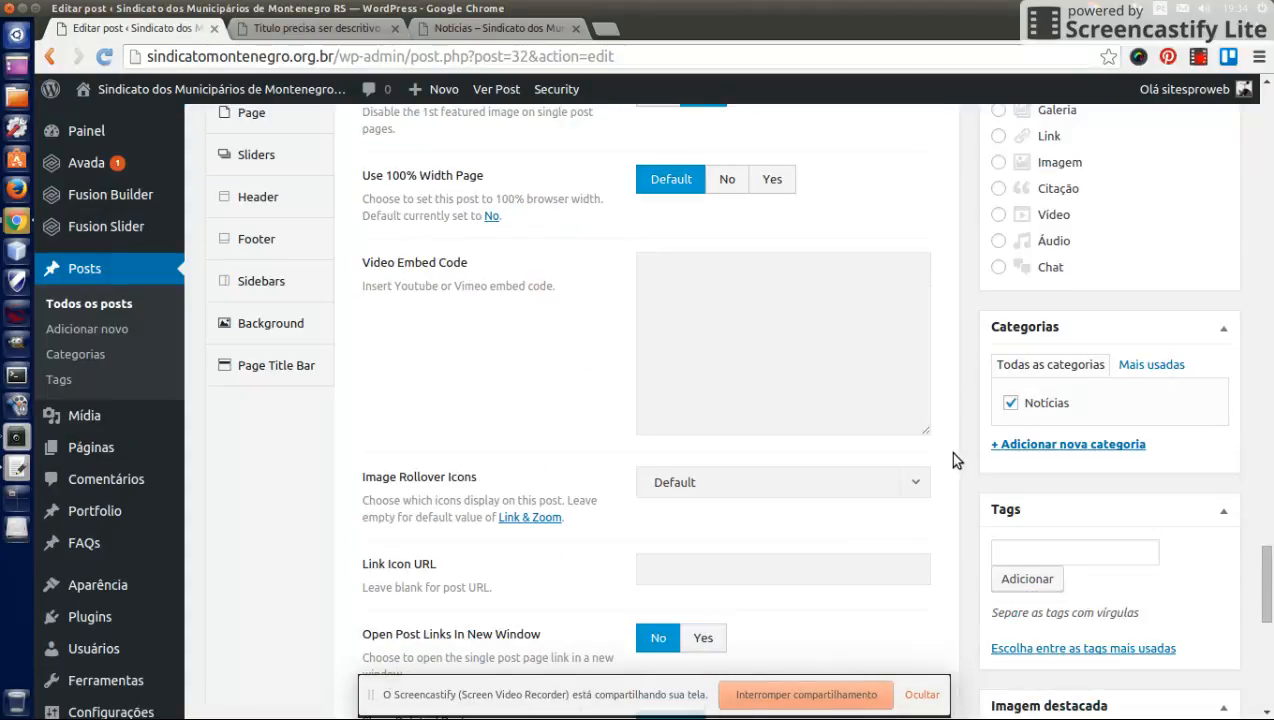
pyautogui.scroll(7, 966, 433)
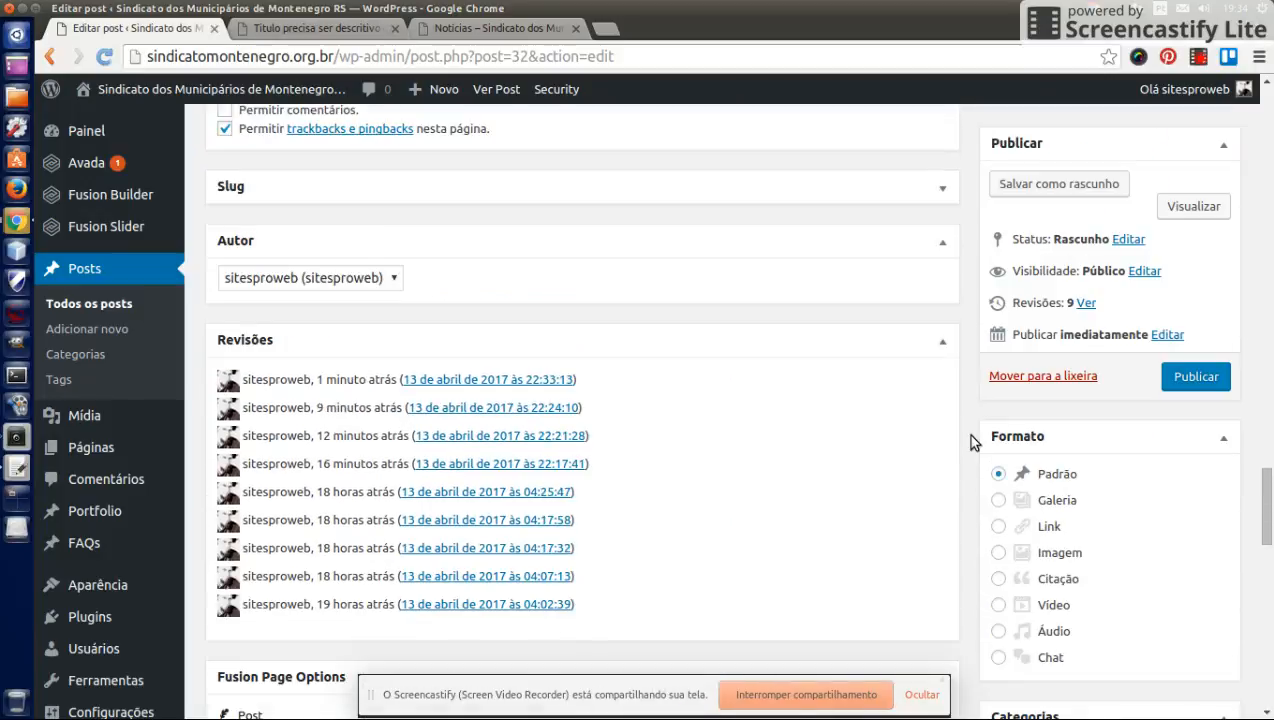
pyautogui.scroll(8, 970, 437)
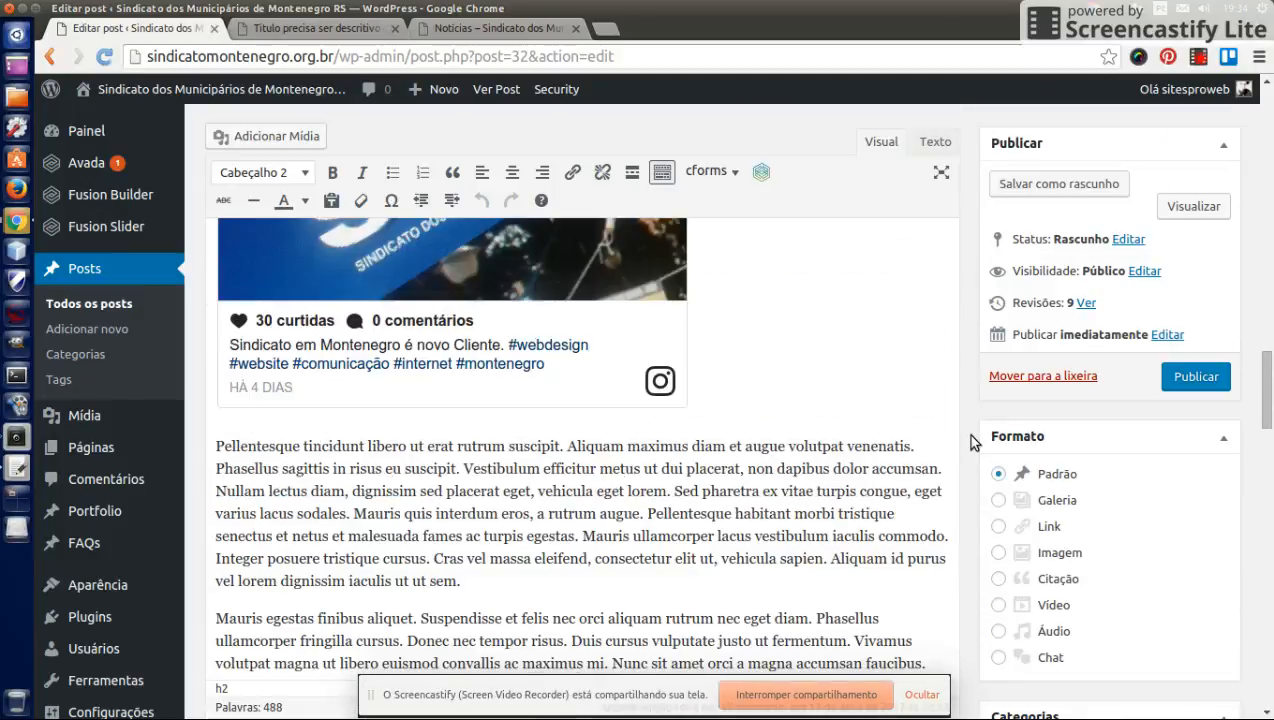
pyautogui.scroll(8, 966, 433)
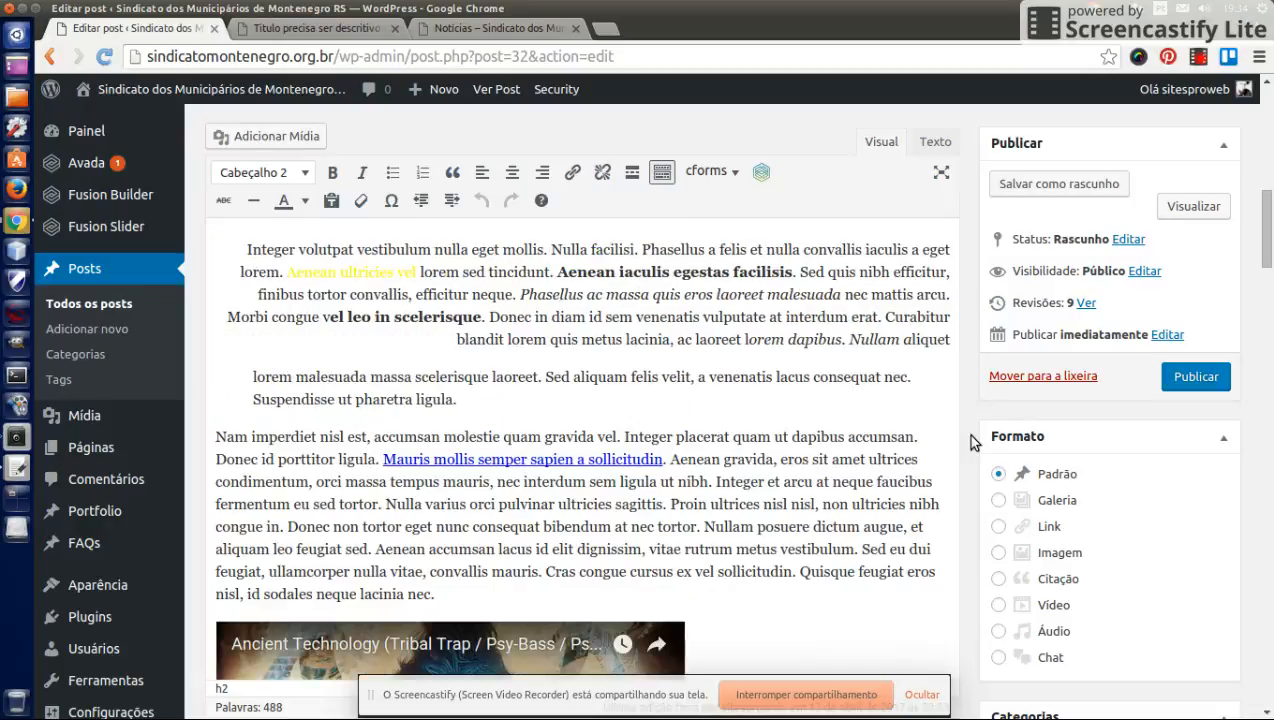
pyautogui.scroll(4, 966, 433)
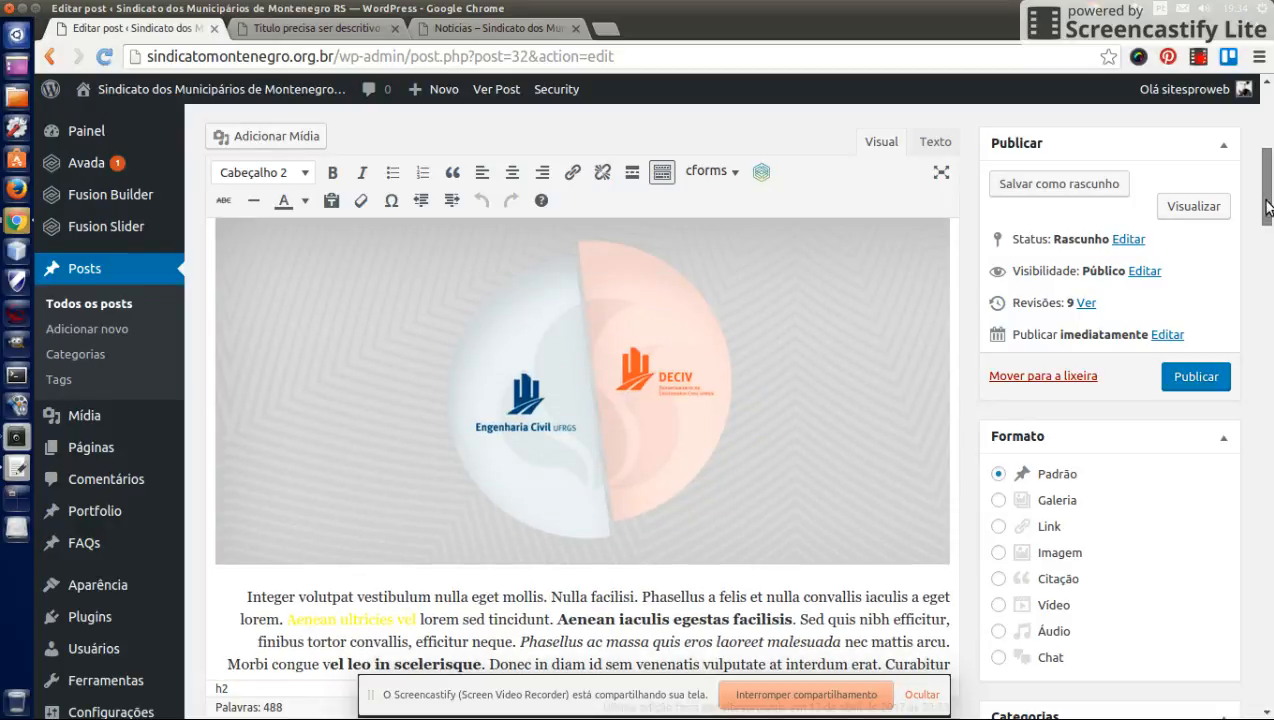
pyautogui.moveTo(1268, 207); pyautogui.dragTo(1268, 337)
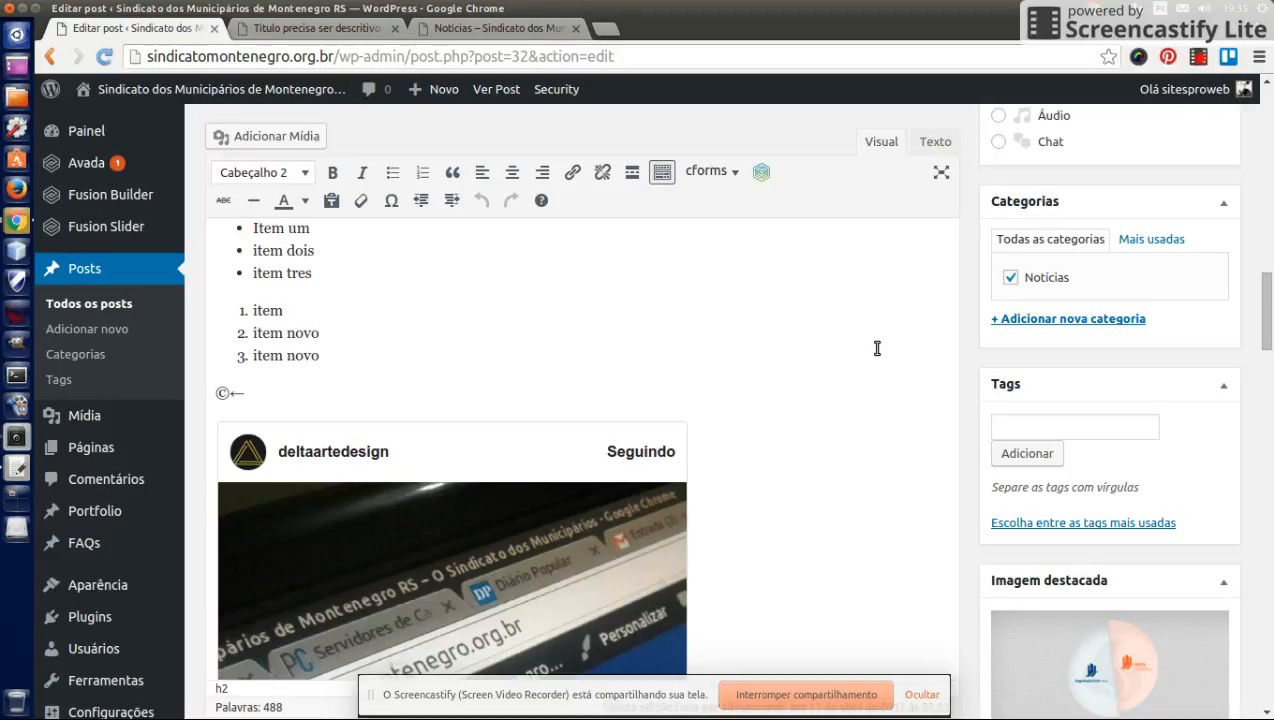
# - Add the tag montenegro to the post
pyautogui.click(1120, 430)
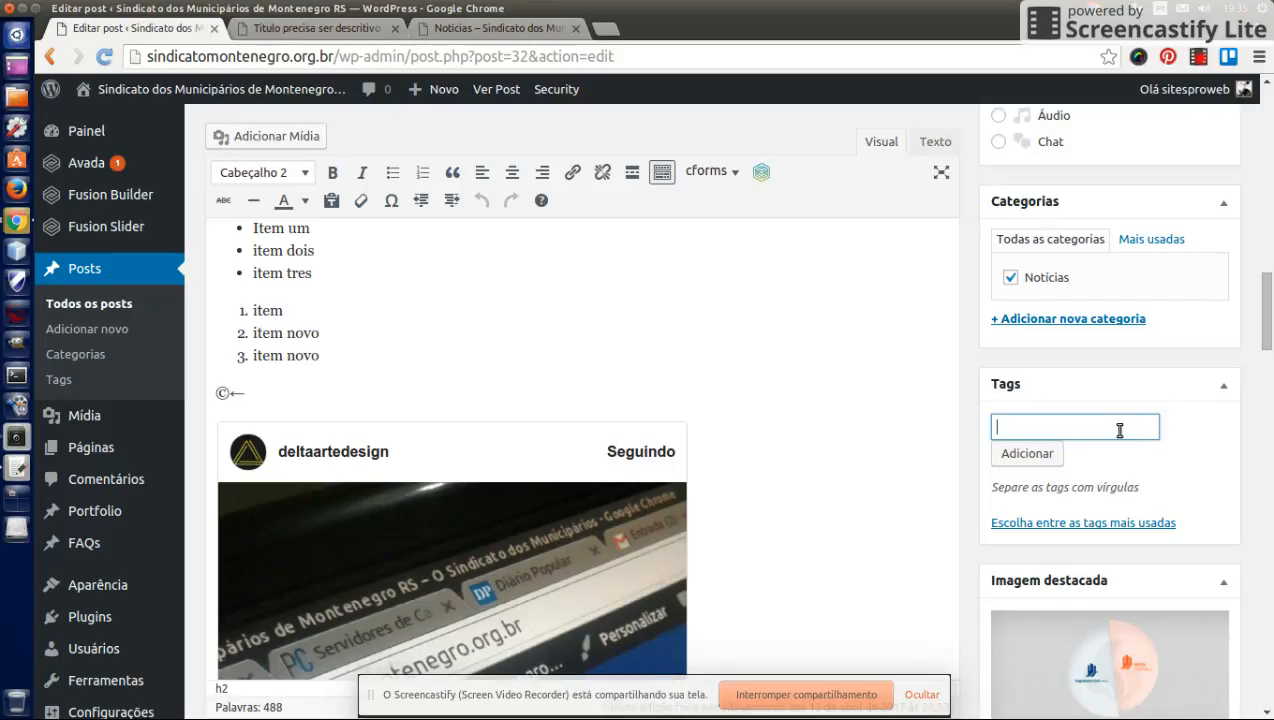
pyautogui.write('Monte')
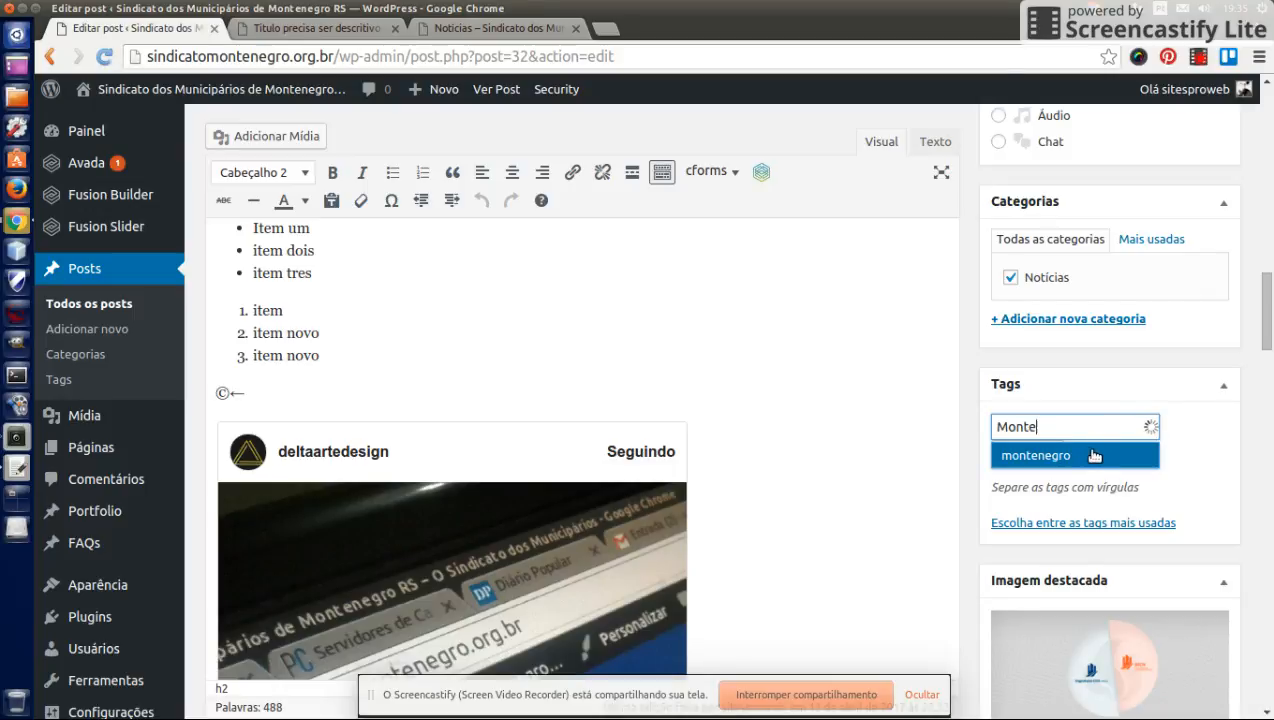
pyautogui.click(1115, 456)
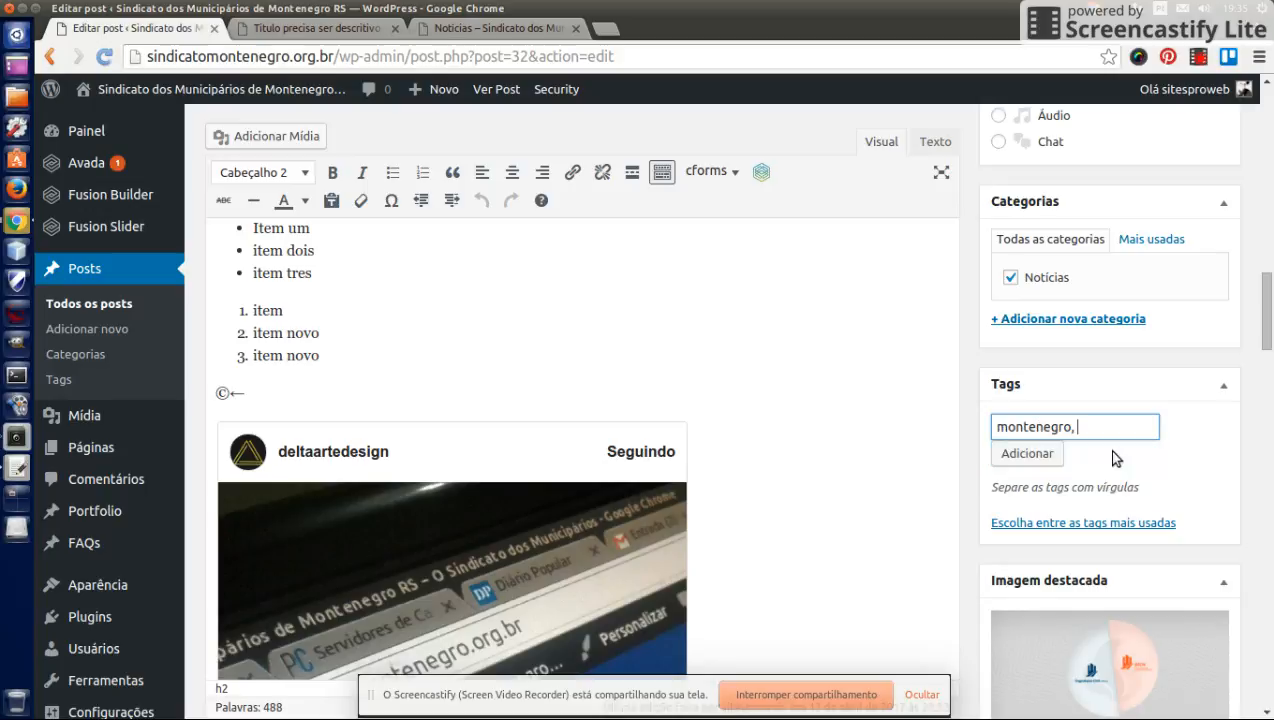
pyautogui.click(1012, 456)
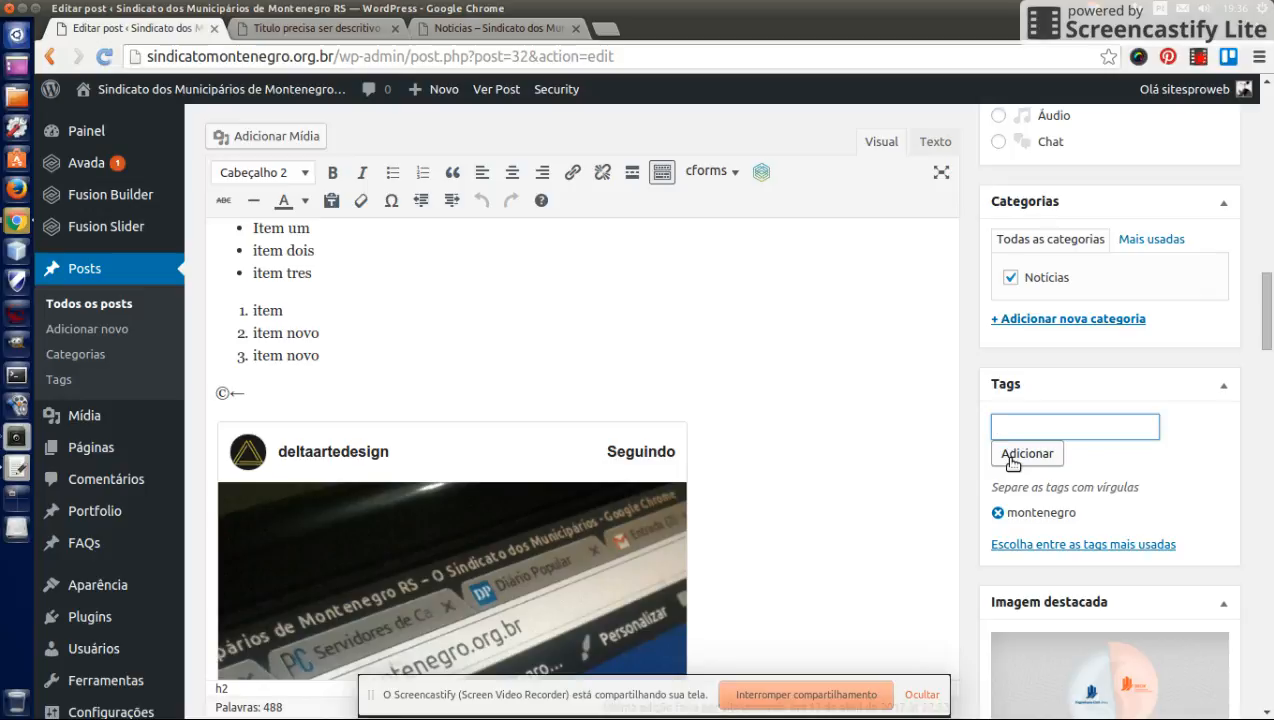
# - Collapse the Formato box in the post's sidebar
pyautogui.scroll(5, 1010, 460)
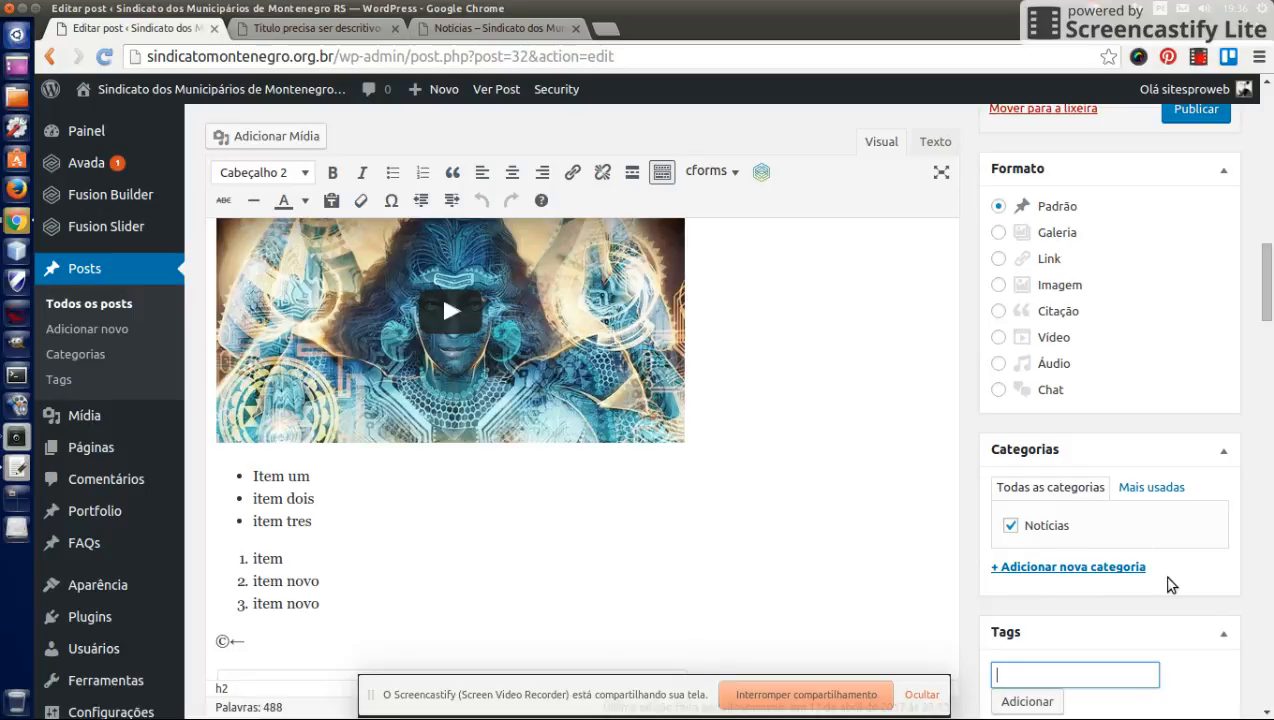
pyautogui.scroll(-3, 1047, 590)
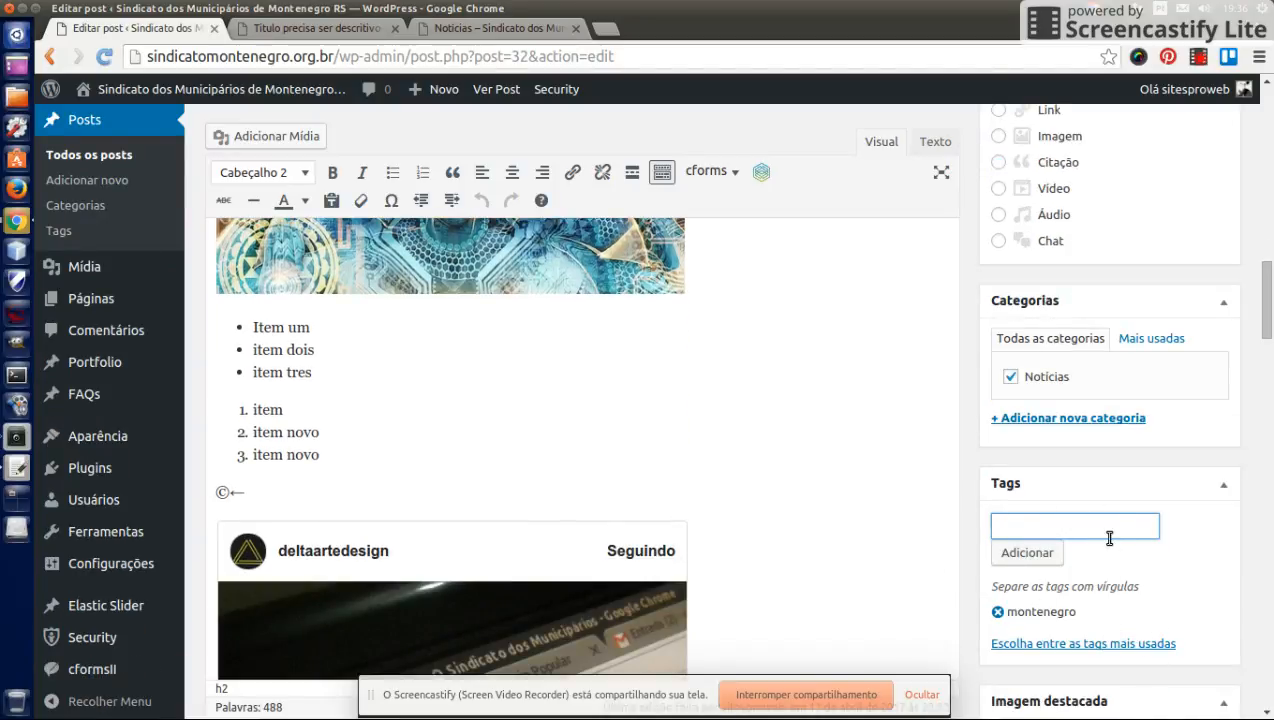
pyautogui.scroll(6, 1113, 520)
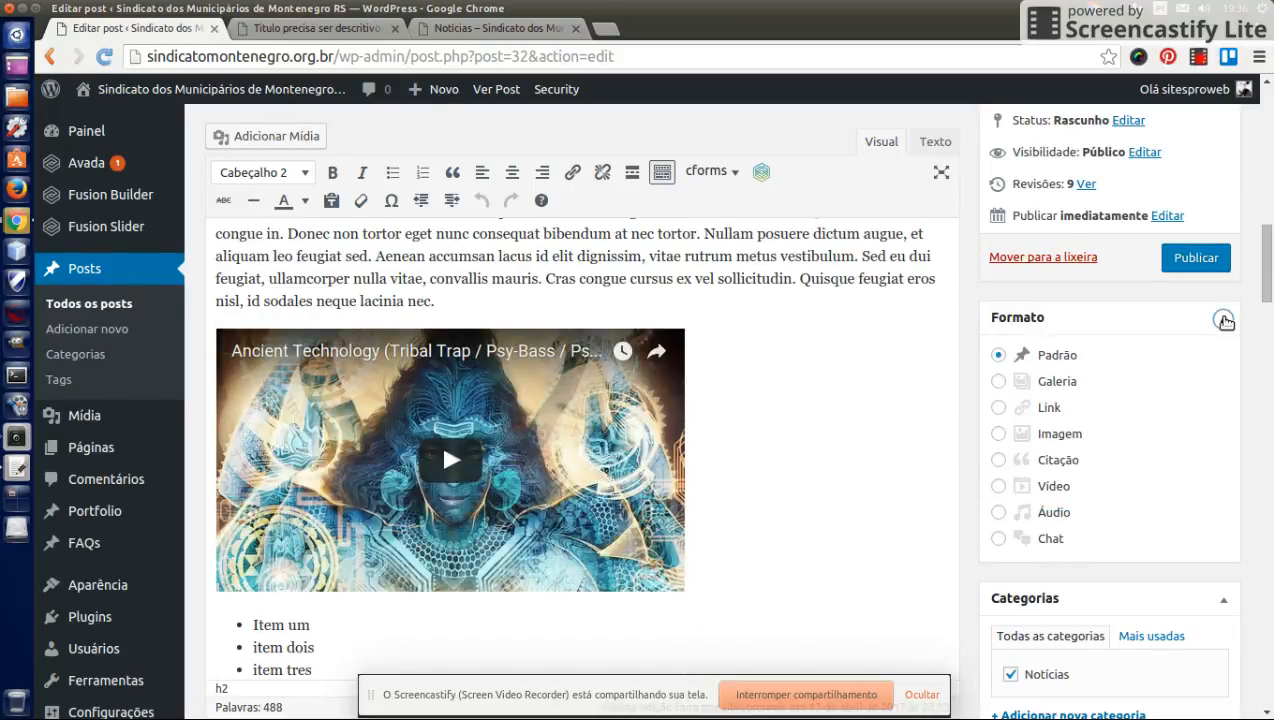
pyautogui.click(1223, 319)
pyautogui.scroll(3, 1200, 358)
pyautogui.scroll(3, 1194, 352)
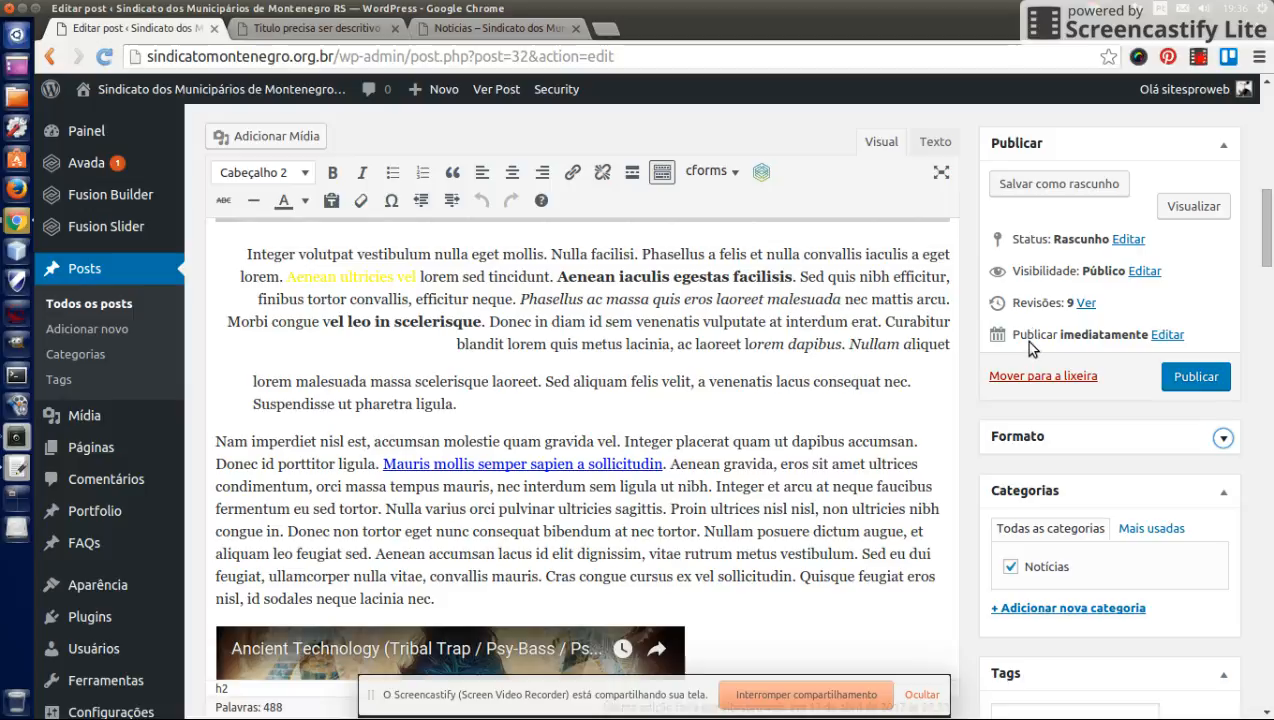
pyautogui.click(1167, 336)
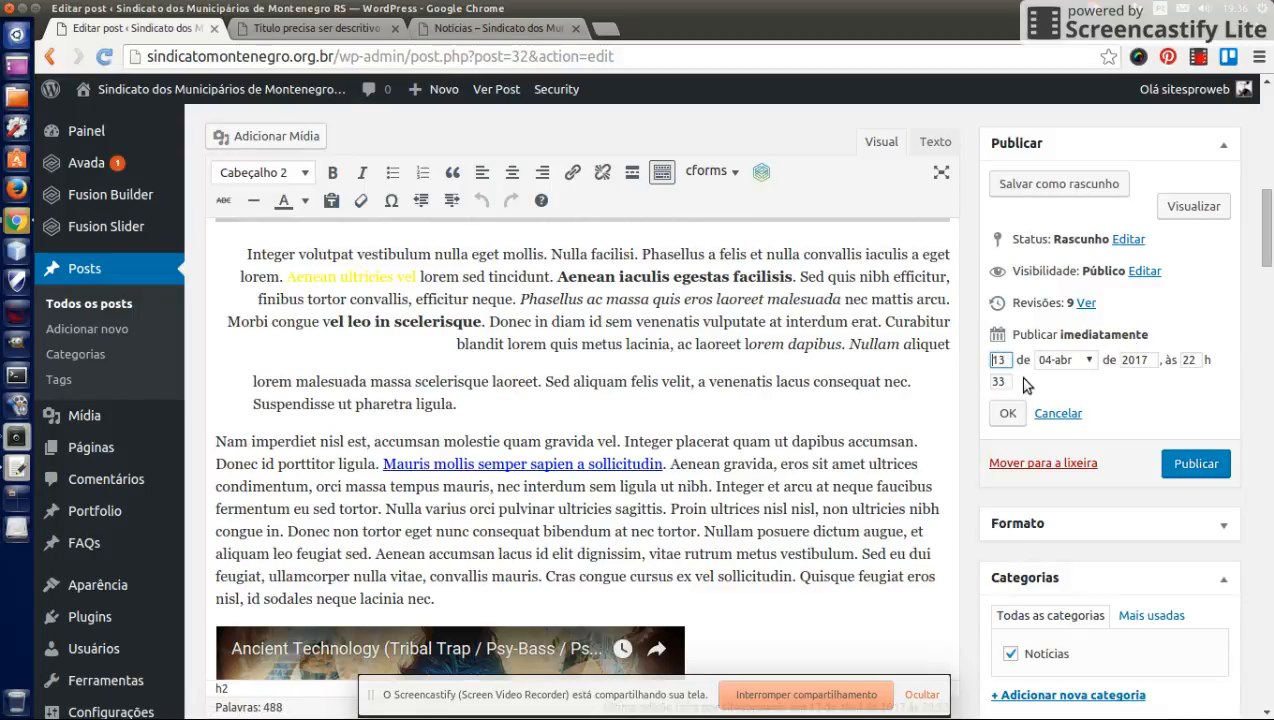
pyautogui.click(1063, 414)
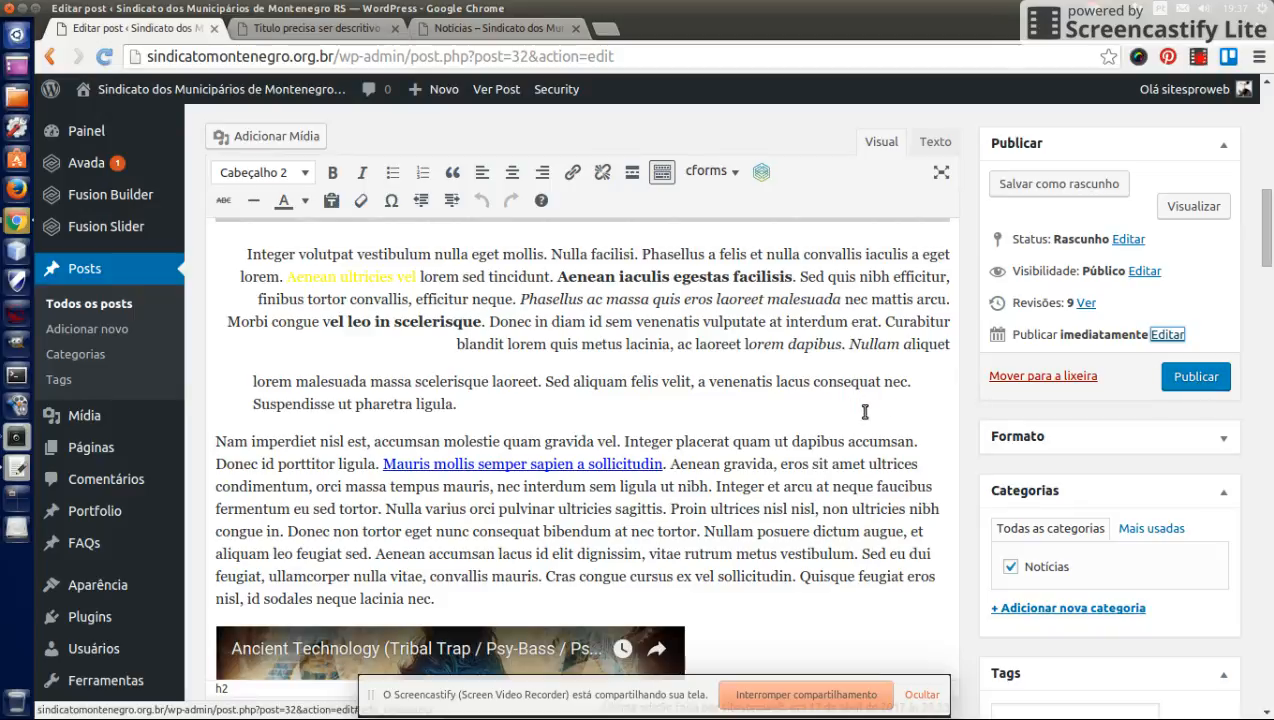
pyautogui.scroll(3, 862, 411)
pyautogui.scroll(5, 865, 411)
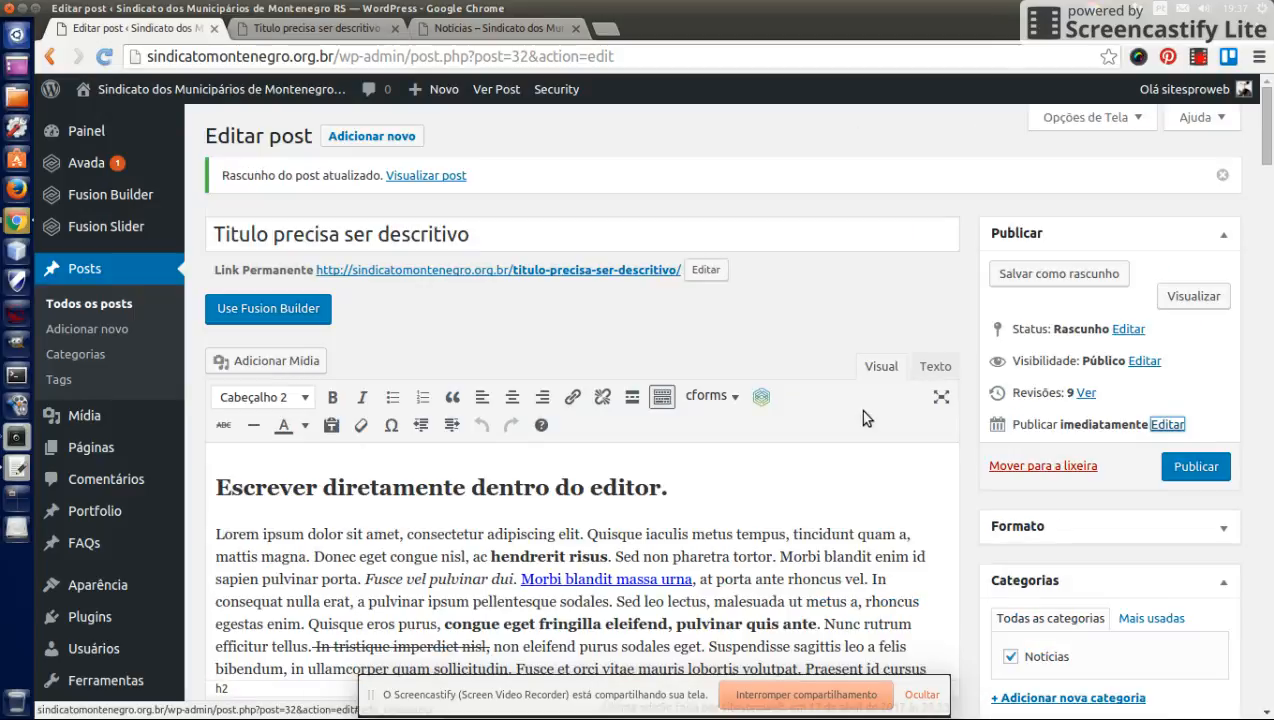